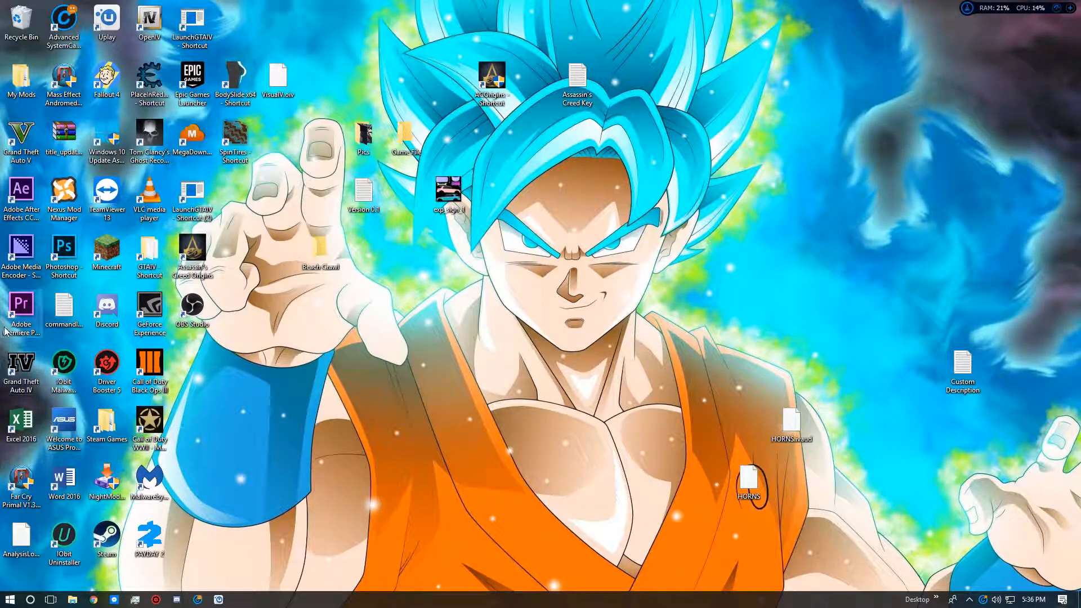
Launch Adobe After Effects CC and start a new project
{"action": "left_click", "coordinate": [21, 194]}
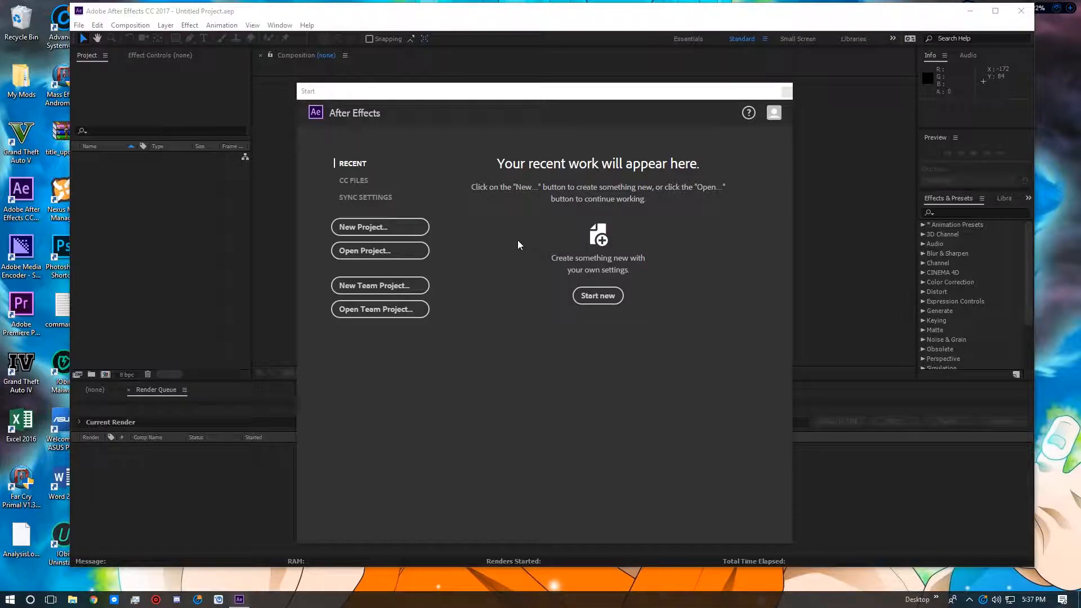
{"action": "left_click", "coordinate": [388, 228]}
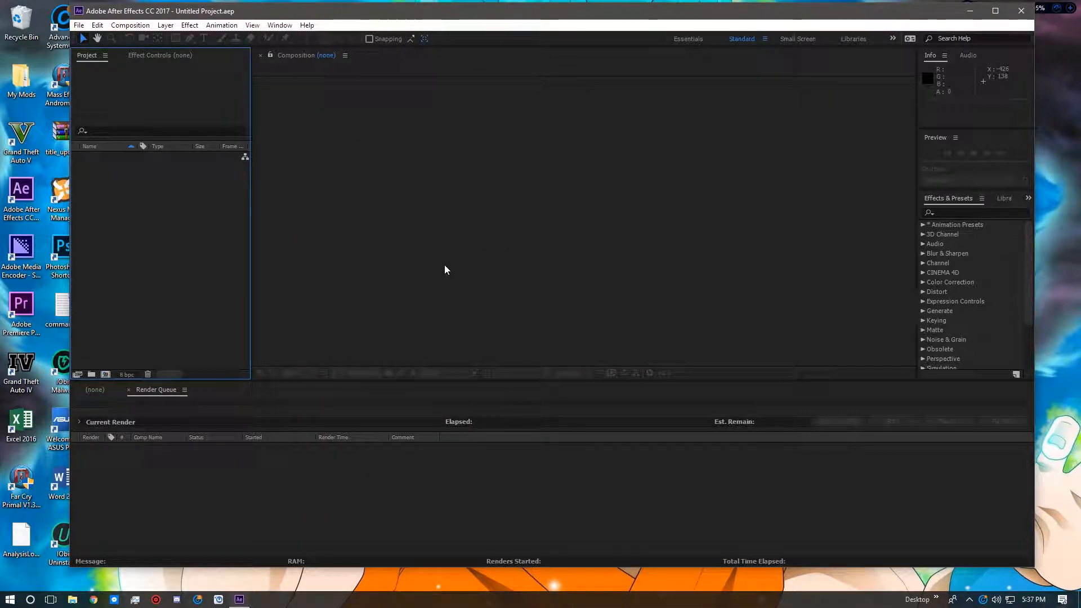
Find "Paul Flint - Watch The World Burn" in the Music folder on Local Disk (F:) and try to place it on the desktop
{"action": "left_click", "coordinate": [71, 600]}
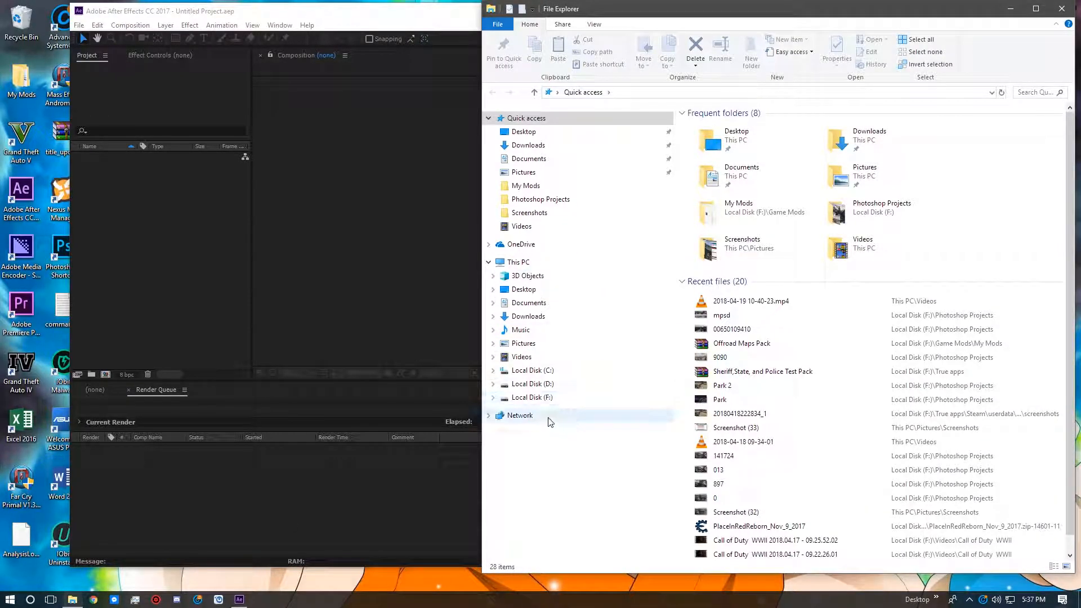
{"action": "left_click", "coordinate": [549, 397]}
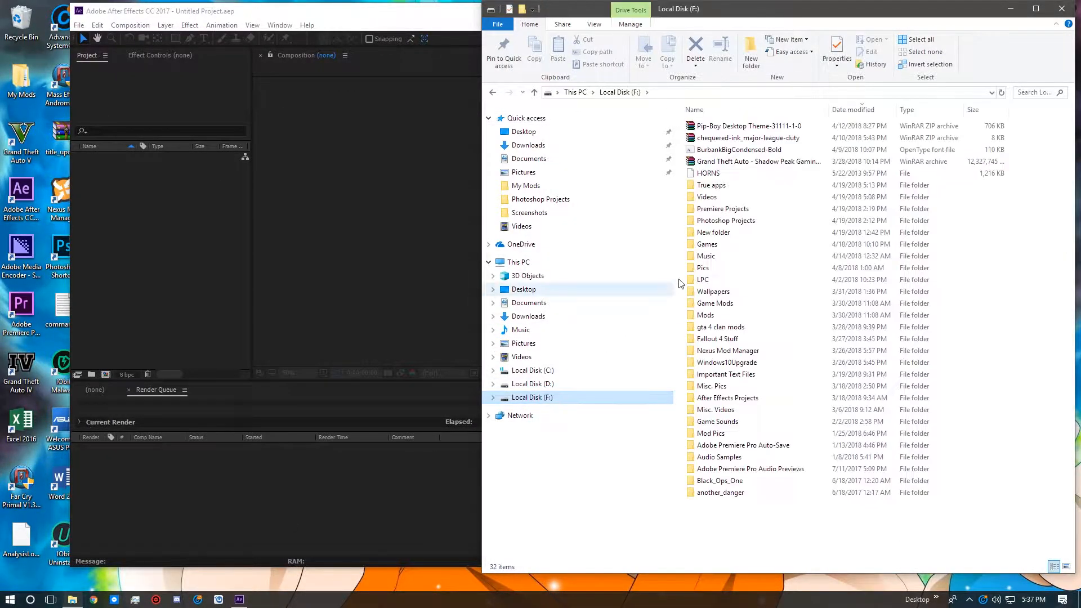
{"action": "double_click", "coordinate": [705, 256]}
{"action": "scroll", "coordinate": [763, 288], "scroll_direction": "down", "scroll_amount": 10}
{"action": "scroll", "coordinate": [763, 288], "scroll_direction": "down", "scroll_amount": 20}
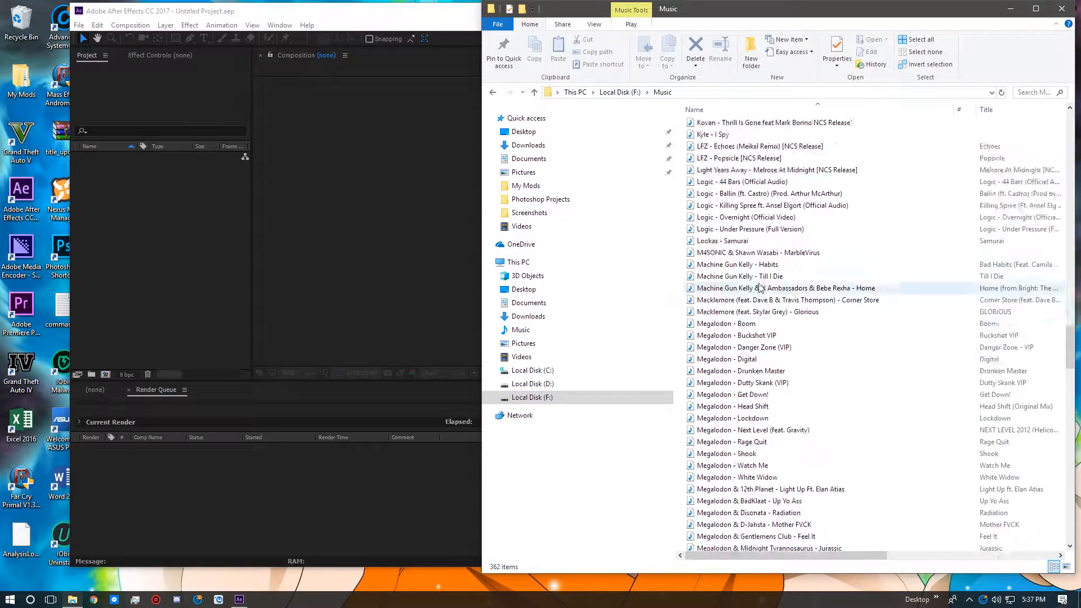
{"action": "scroll", "coordinate": [758, 288], "scroll_direction": "up", "scroll_amount": 20}
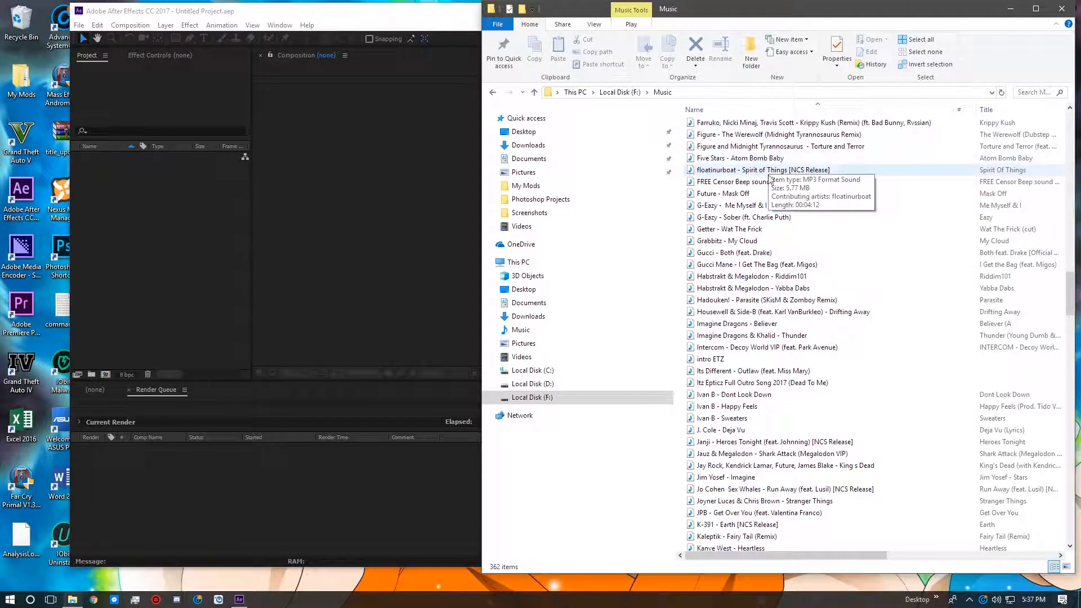
{"action": "scroll", "coordinate": [758, 171], "scroll_direction": "down", "scroll_amount": 20}
{"action": "scroll", "coordinate": [747, 258], "scroll_direction": "down", "scroll_amount": 20}
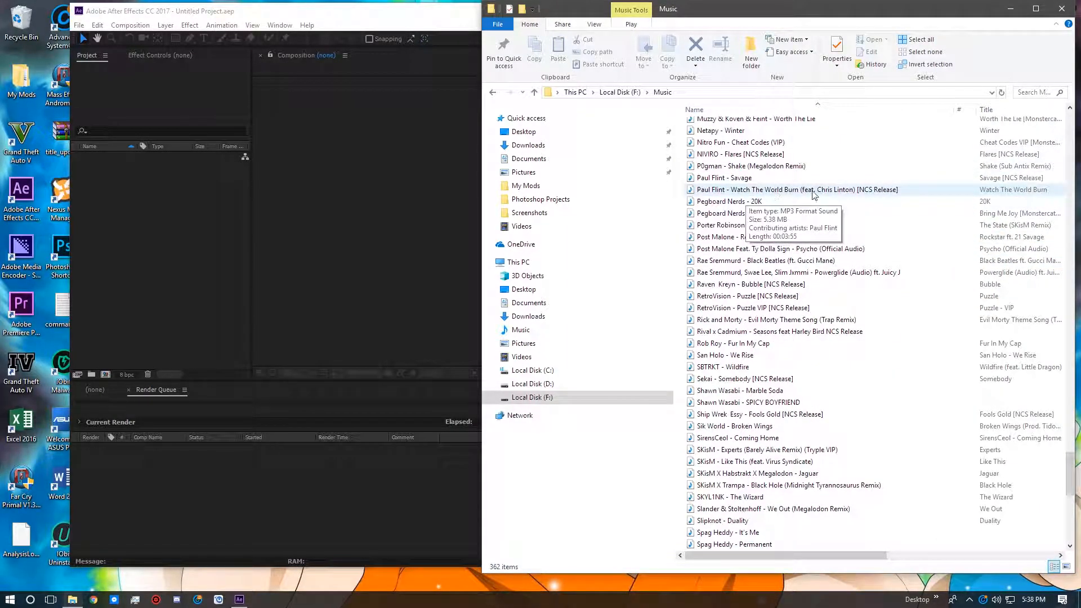
{"action": "mouse_move", "coordinate": [740, 195]}
{"action": "left_mouse_down"}
{"action": "mouse_move", "coordinate": [506, 470]}
{"action": "mouse_move", "coordinate": [376, 570]}
{"action": "left_mouse_up"}
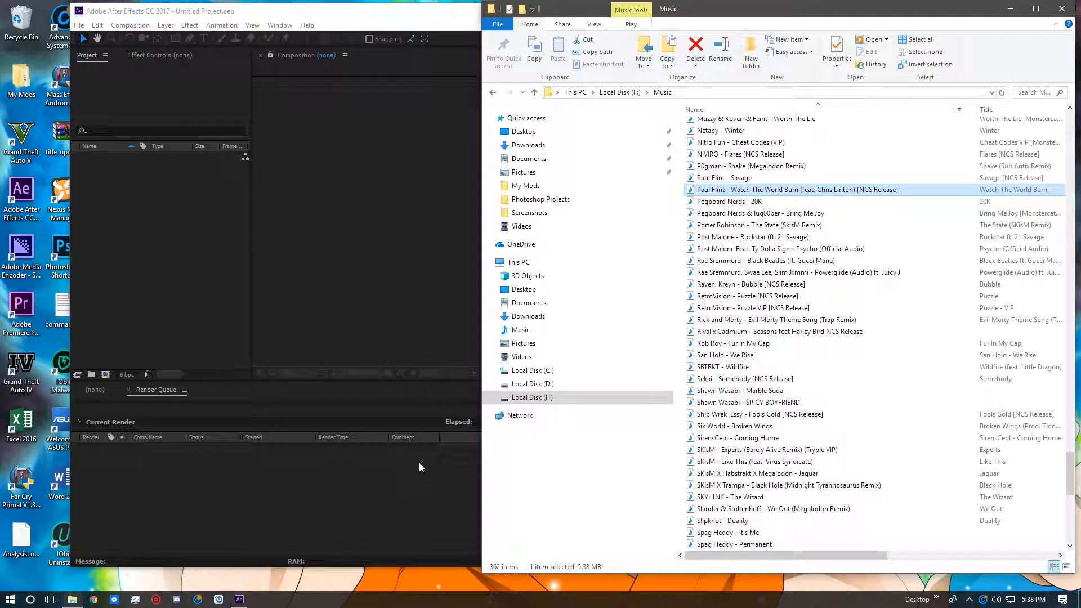
Place a copy of the "Paul Flint - Watch The World Burn" song file on the desktop from File Explorer
{"action": "left_click", "coordinate": [1010, 9]}
{"action": "left_click_drag", "start_coordinate": [737, 17], "coordinate": [721, 0]}
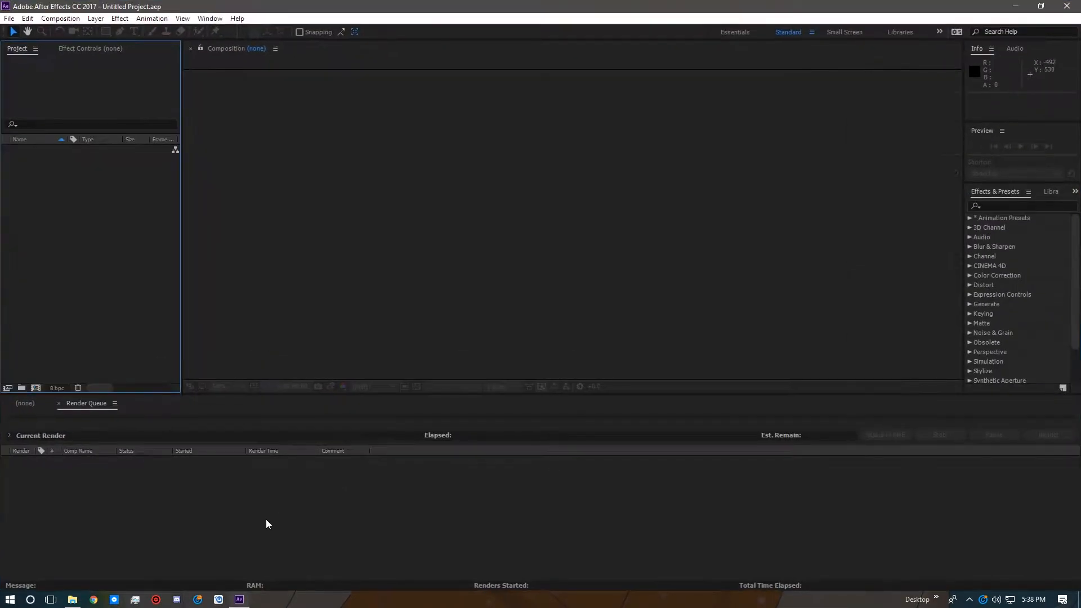
{"action": "left_click", "coordinate": [1040, 6]}
{"action": "left_click", "coordinate": [72, 599]}
{"action": "mouse_move", "coordinate": [764, 189]}
{"action": "left_mouse_down"}
{"action": "mouse_move", "coordinate": [325, 563]}
{"action": "mouse_move", "coordinate": [354, 580]}
{"action": "left_mouse_up"}
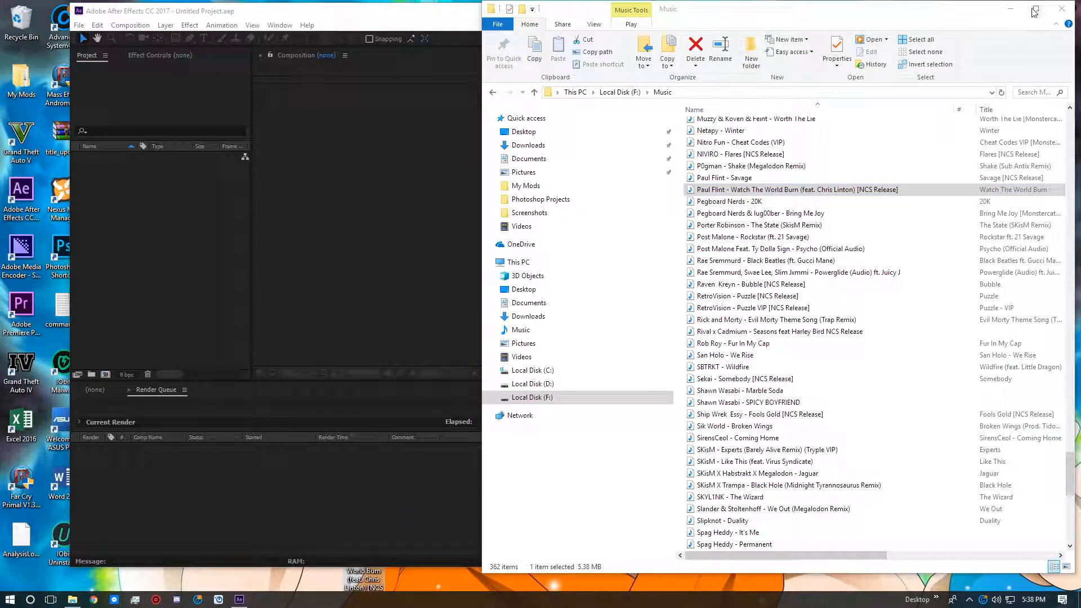
Minimize File Explorer and maximize the After Effects window
{"action": "left_click", "coordinate": [1010, 8]}
{"action": "left_click_drag", "start_coordinate": [603, 15], "coordinate": [966, 191]}
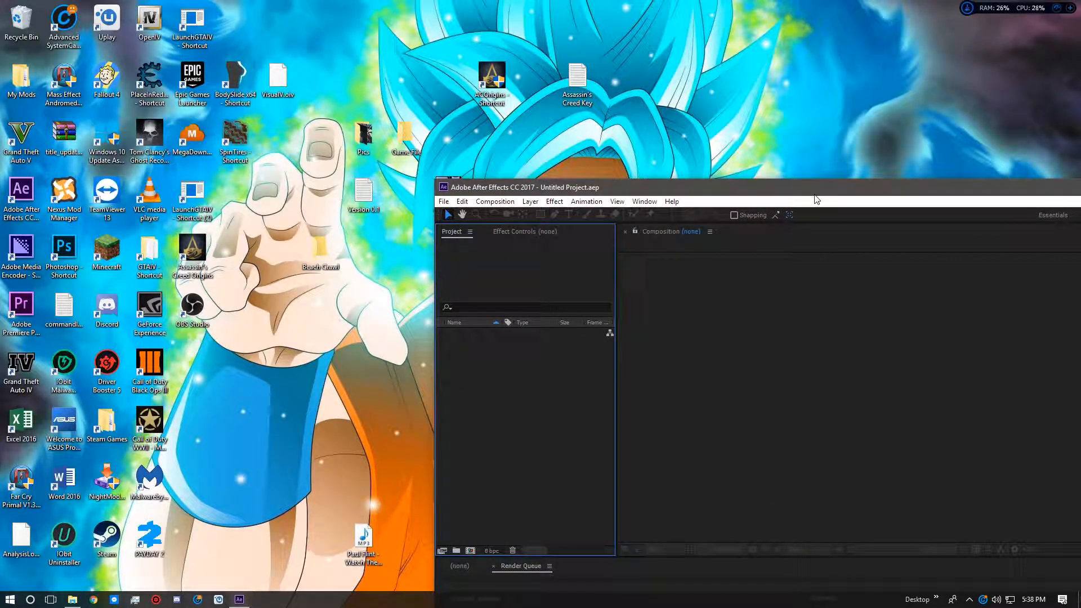
{"action": "left_click_drag", "start_coordinate": [813, 196], "coordinate": [408, 10]}
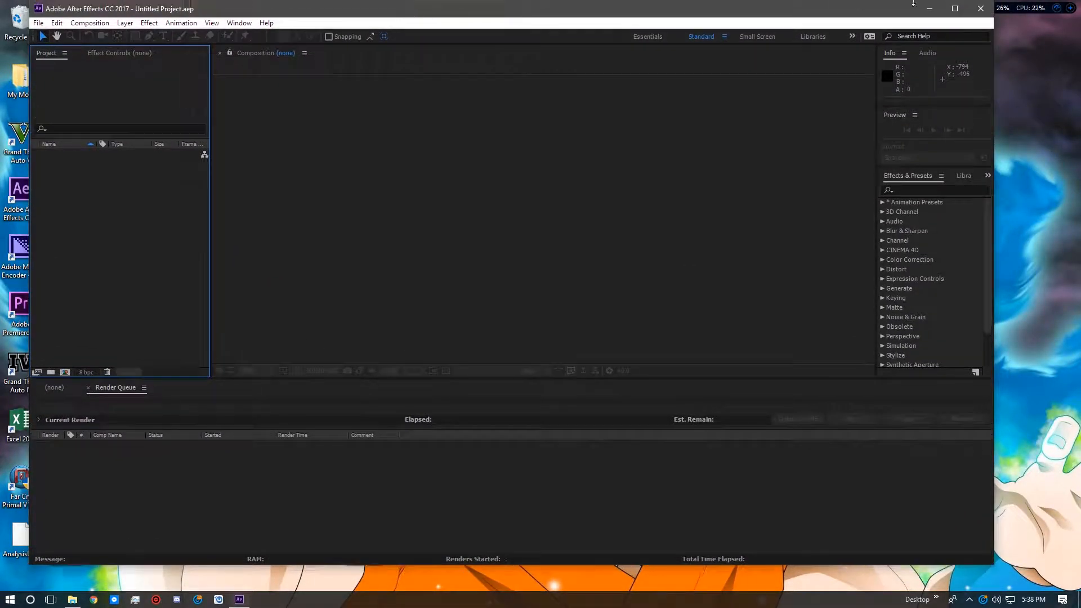
{"action": "left_click", "coordinate": [954, 9]}
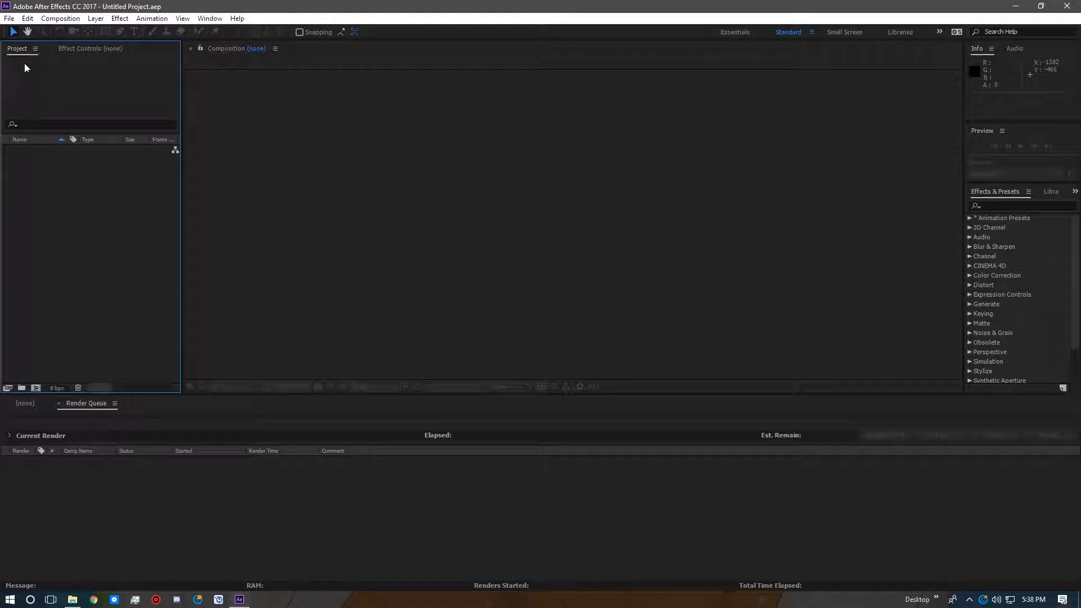
Create a new composition at 1920 × 1080 px and 60 fps with a duration of 2:00:00:00
{"action": "left_click", "coordinate": [64, 19]}
{"action": "left_click", "coordinate": [86, 32]}
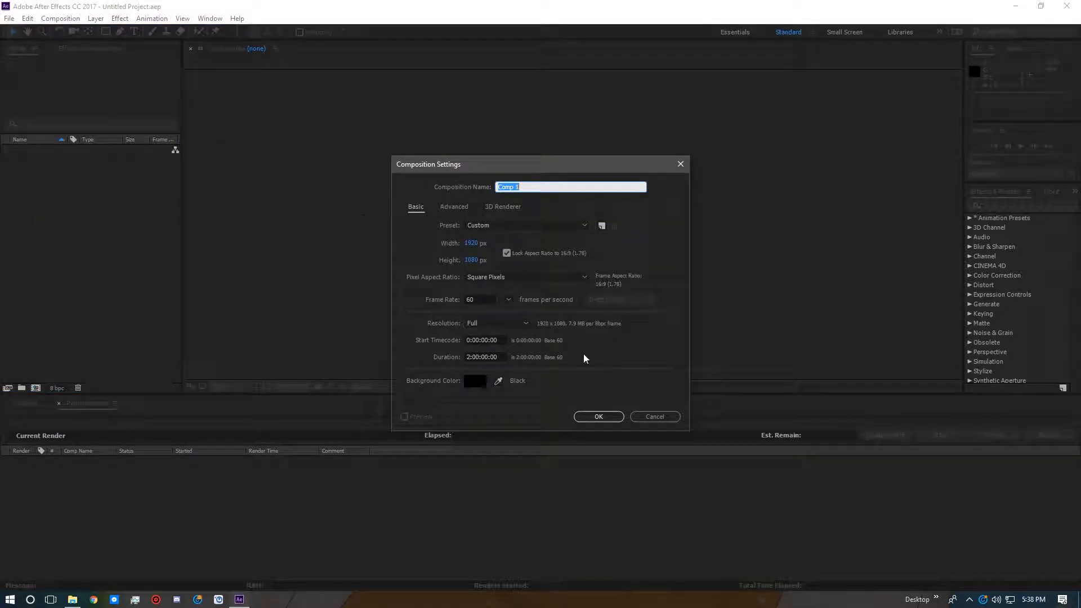
{"action": "left_click", "coordinate": [598, 416]}
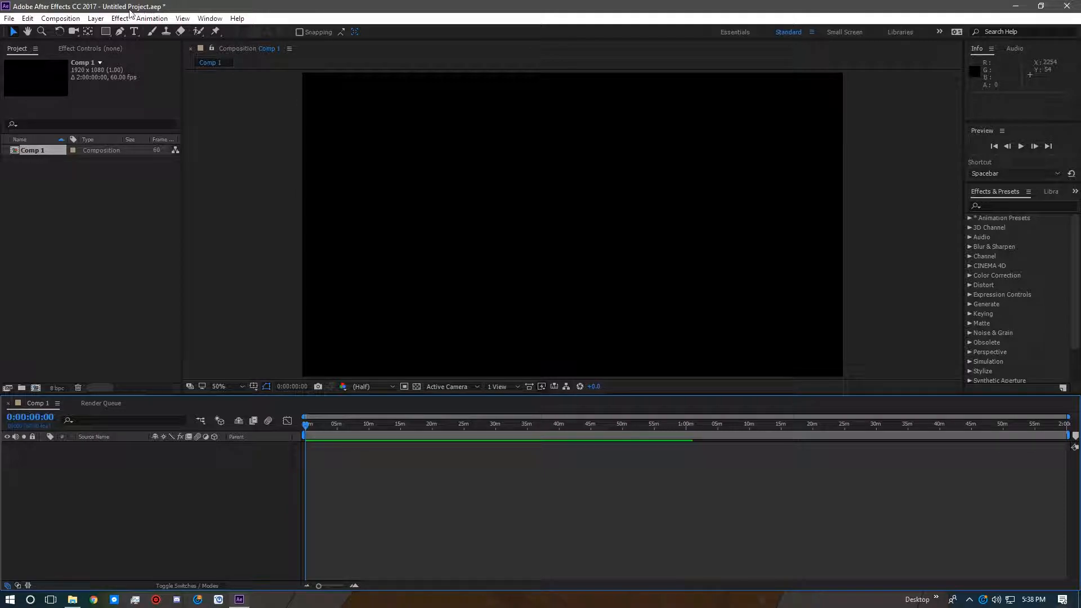
Add a dark gray 1920 × 1080 px solid layer to the composition
{"action": "left_click", "coordinate": [97, 18]}
{"action": "mouse_move", "coordinate": [103, 32]}
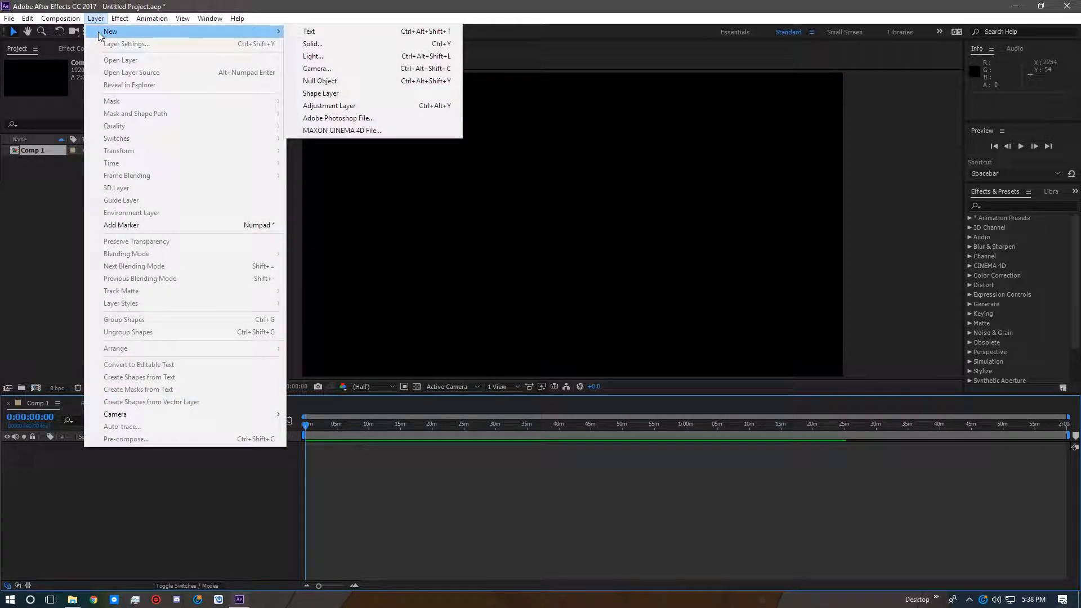
{"action": "left_click", "coordinate": [311, 44]}
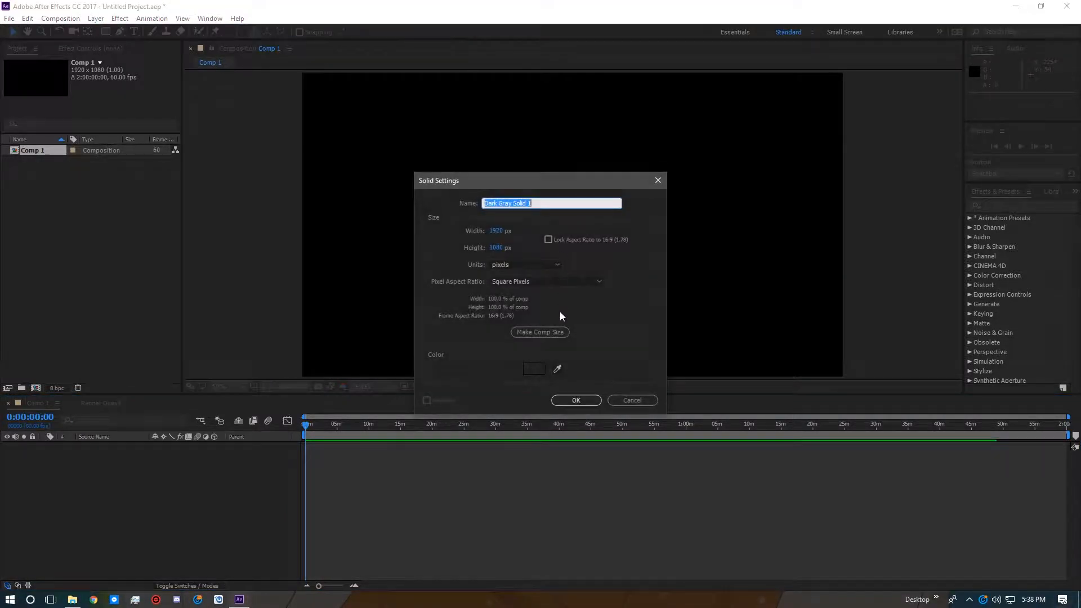
{"action": "left_click", "coordinate": [576, 400]}
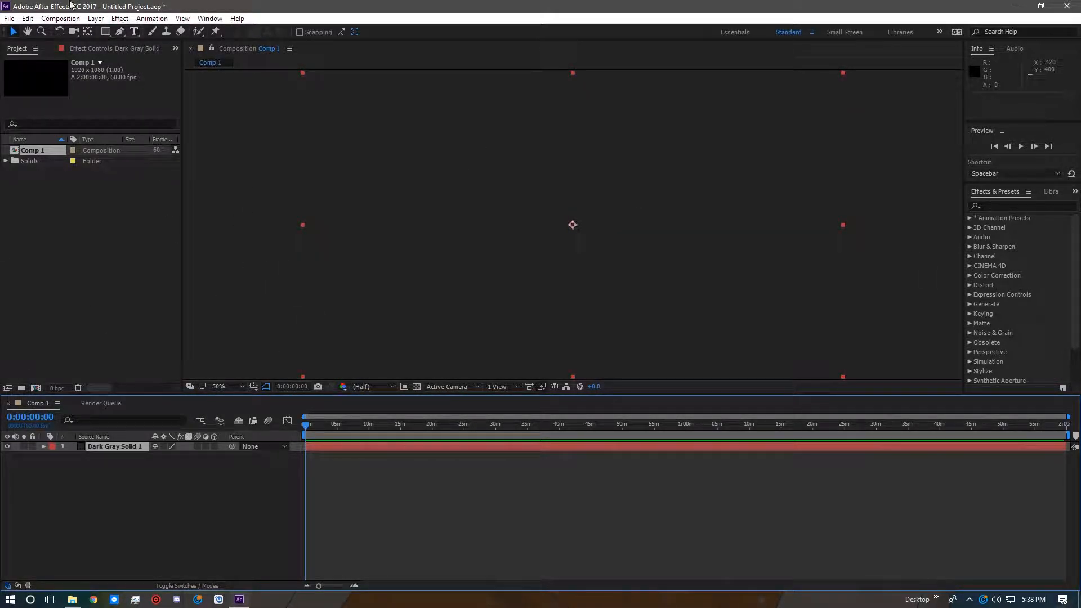
Apply the Audio Spectrum effect to the dark gray solid layer
{"action": "left_click", "coordinate": [120, 18]}
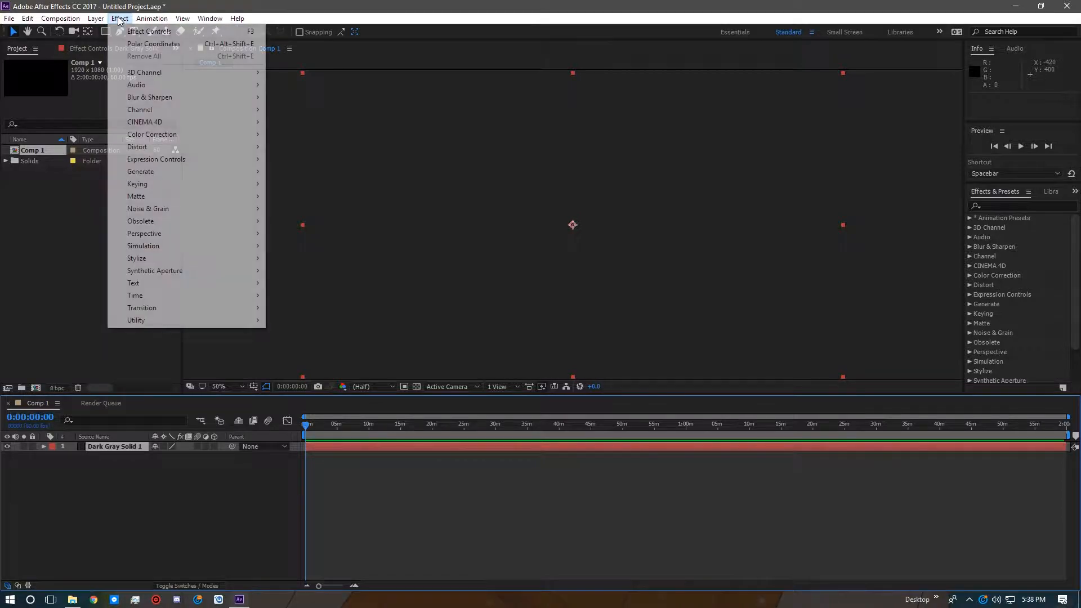
{"action": "mouse_move", "coordinate": [138, 149]}
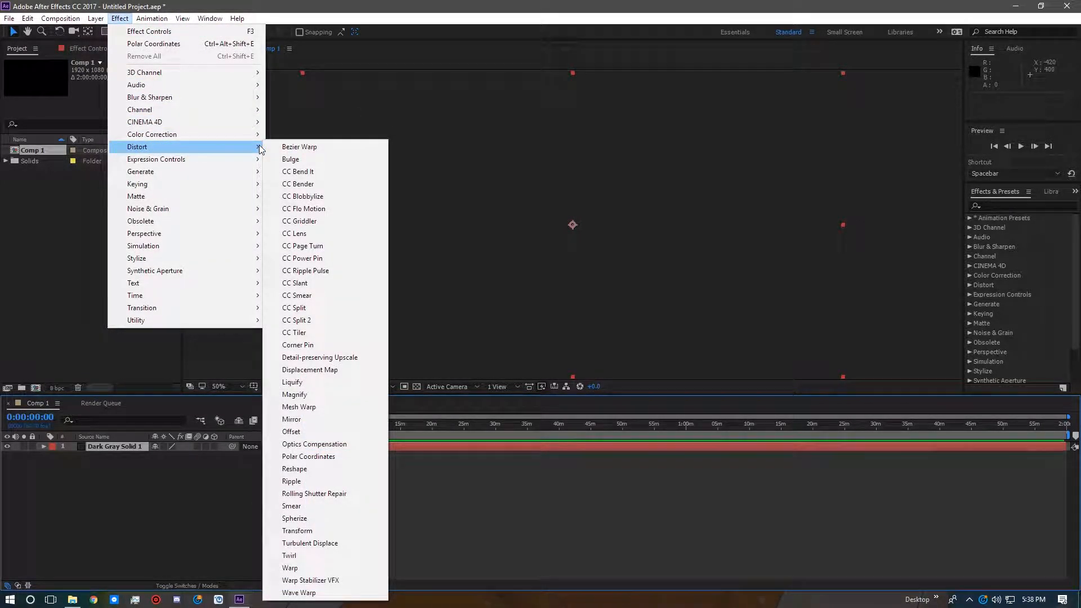
{"action": "mouse_move", "coordinate": [170, 176]}
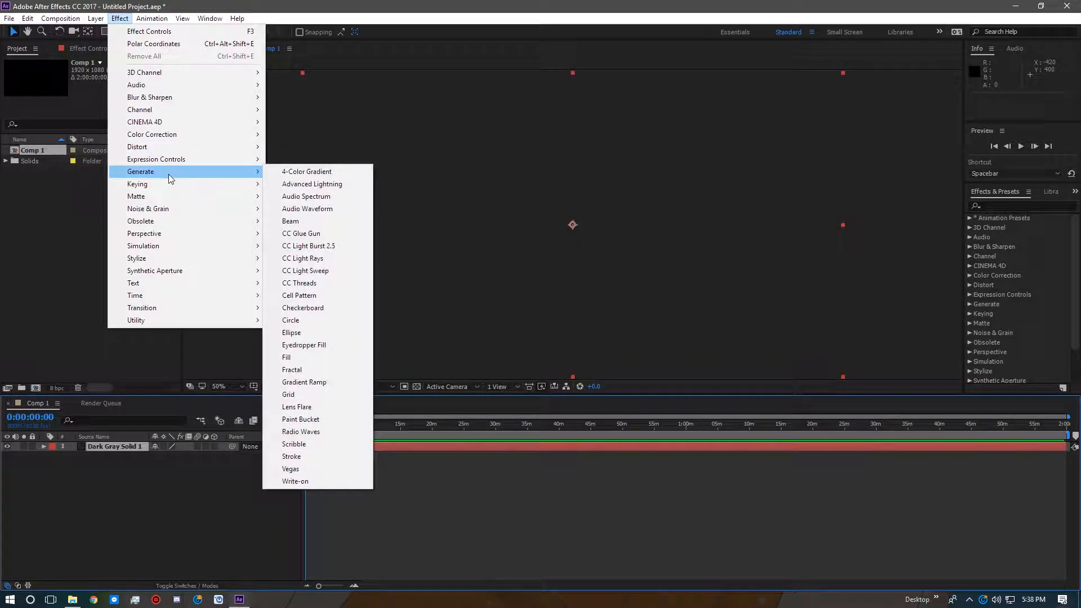
{"action": "left_click", "coordinate": [305, 197]}
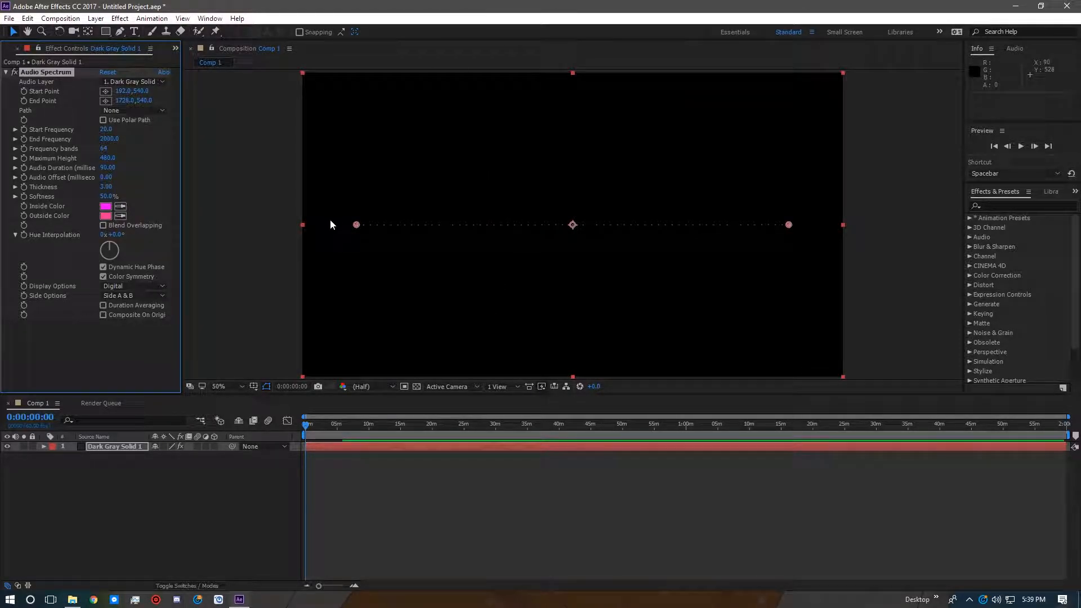
Stretch the Audio Spectrum across the frame, with its start point at about 6, 540 and end point at about 1914, 542
{"action": "left_click_drag", "start_coordinate": [357, 231], "coordinate": [305, 233]}
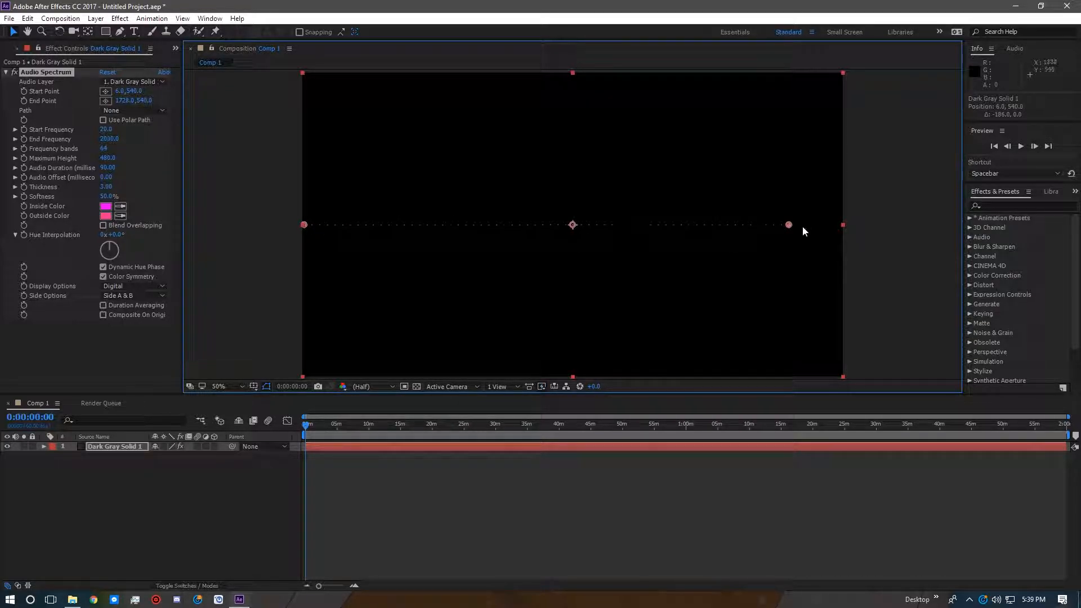
{"action": "left_click_drag", "start_coordinate": [790, 226], "coordinate": [842, 225]}
{"action": "left_click_drag", "start_coordinate": [843, 229], "coordinate": [840, 230]}
Set the Audio Spectrum's End Frequency to 1000
{"action": "left_click", "coordinate": [109, 138]}
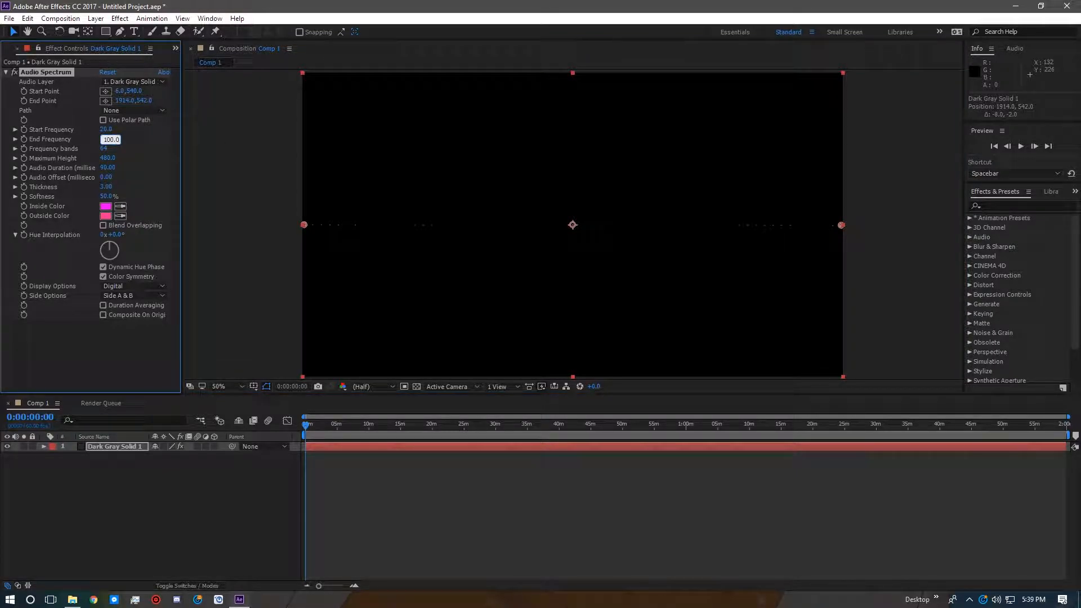
{"action": "type", "text": "1000"}
{"action": "key", "text": "Return"}
Try different Frequency bands values for the Audio Spectrum and settle on about 86
{"action": "left_click", "coordinate": [104, 149]}
{"action": "left_click", "coordinate": [132, 151]}
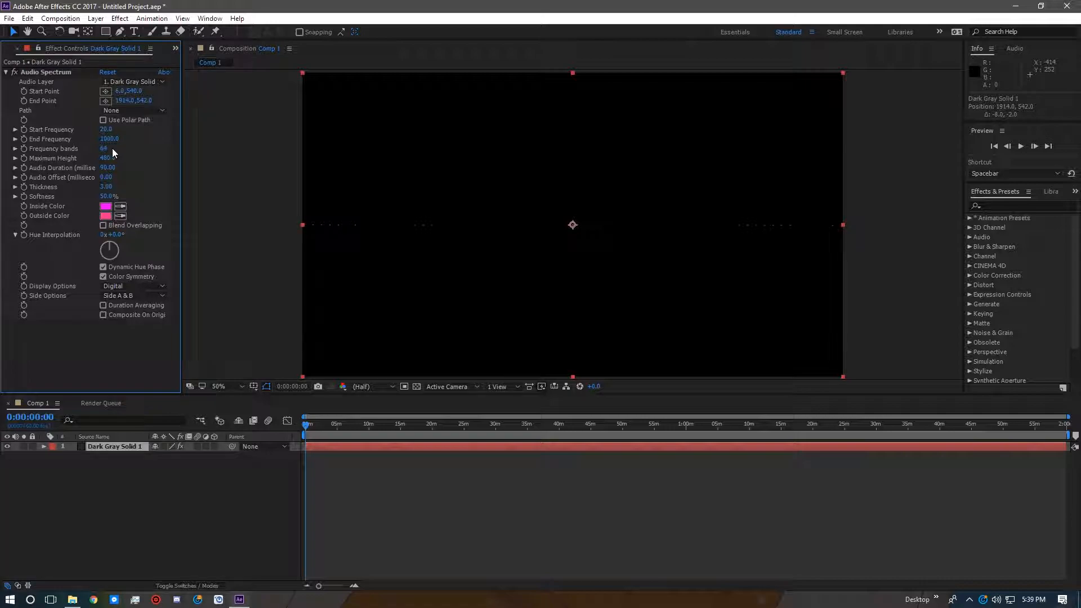
{"action": "left_click_drag", "start_coordinate": [106, 149], "coordinate": [161, 151]}
{"action": "left_click_drag", "start_coordinate": [73, 147], "coordinate": [113, 148]}
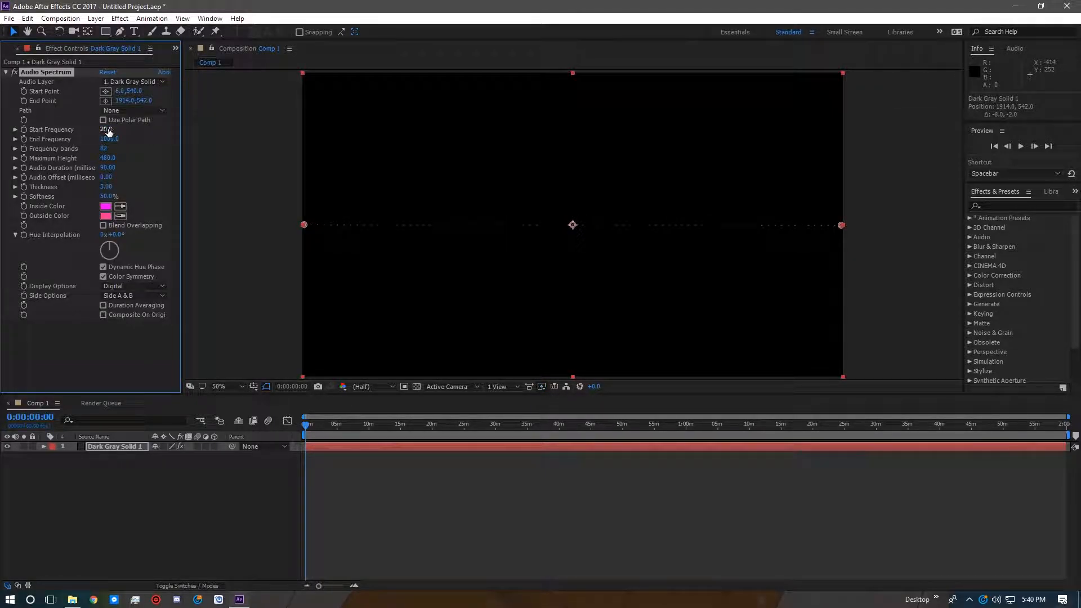
{"action": "left_click_drag", "start_coordinate": [104, 133], "coordinate": [152, 143]}
{"action": "left_click_drag", "start_coordinate": [105, 151], "coordinate": [557, 158]}
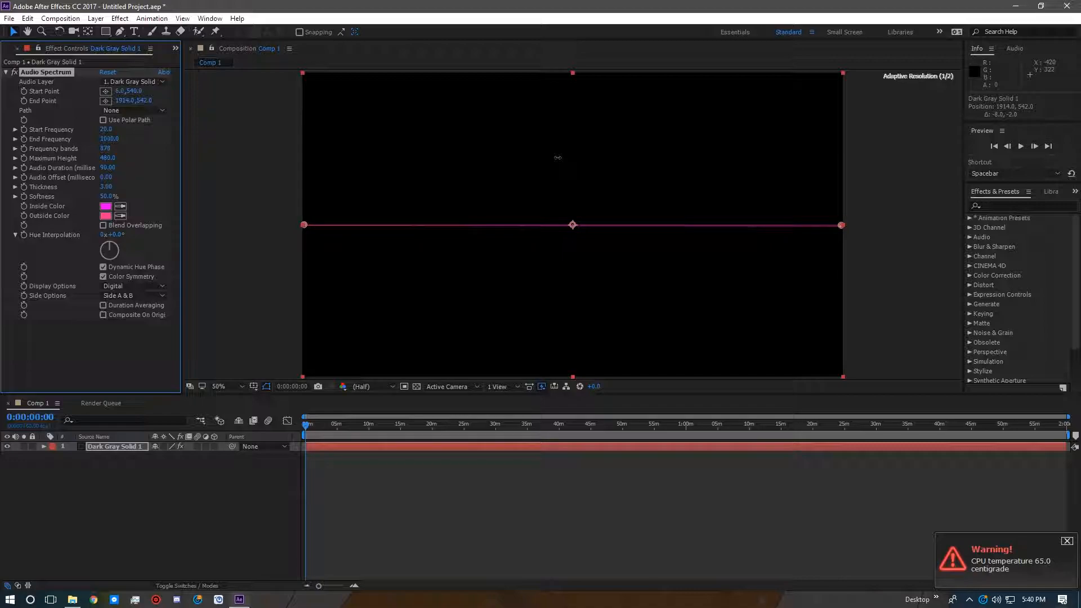
{"action": "left_click_drag", "start_coordinate": [451, 157], "coordinate": [107, 151]}
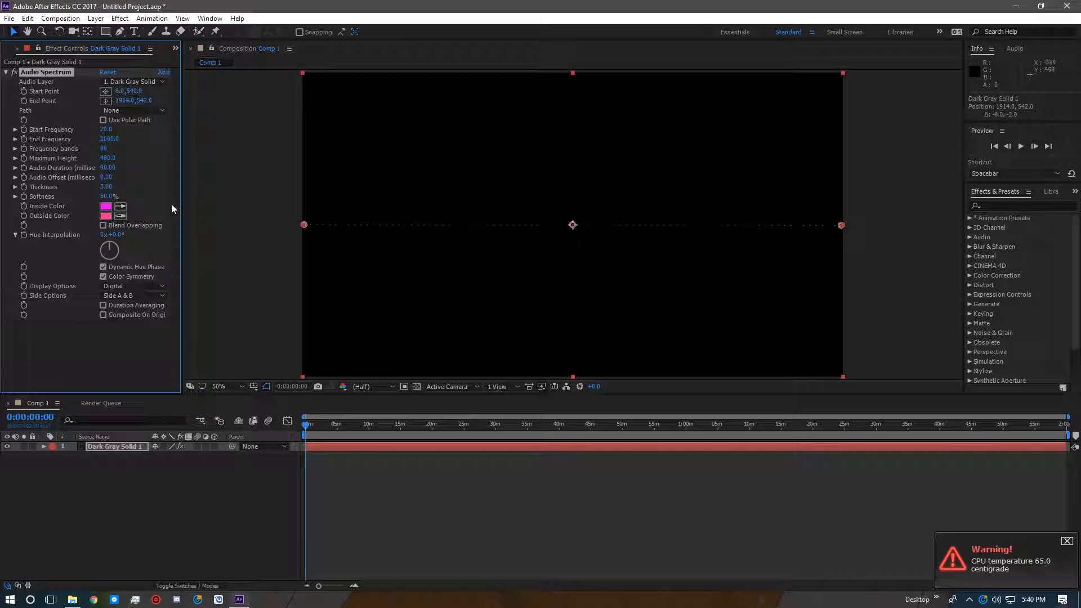
Add the "Paul Flint - Watch The World Burn" song from the Music folder to the composition as a layer
{"action": "left_click", "coordinate": [72, 598]}
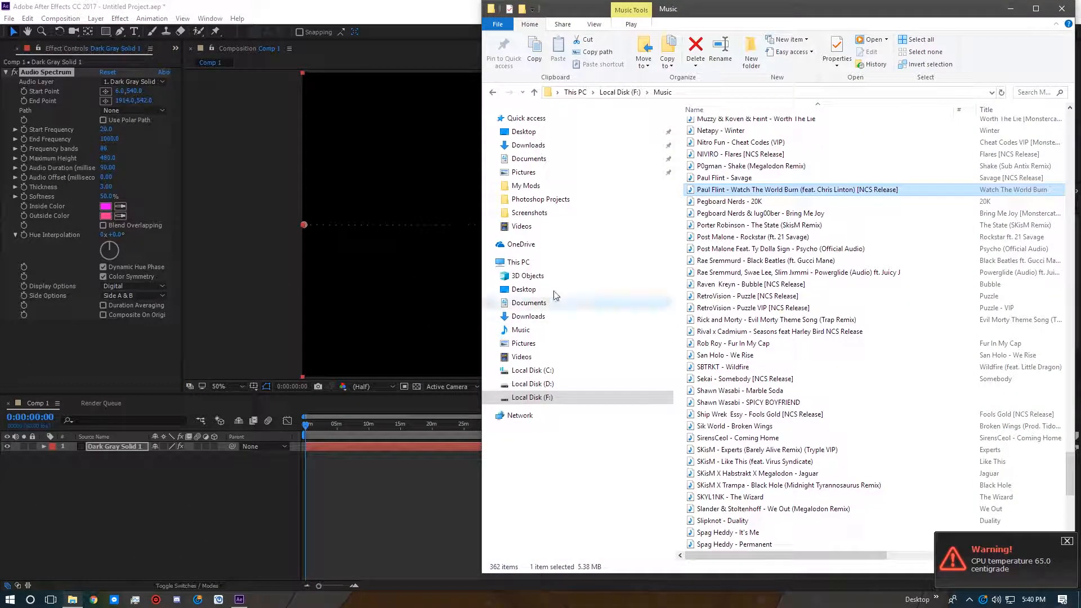
{"action": "left_click", "coordinate": [1066, 541]}
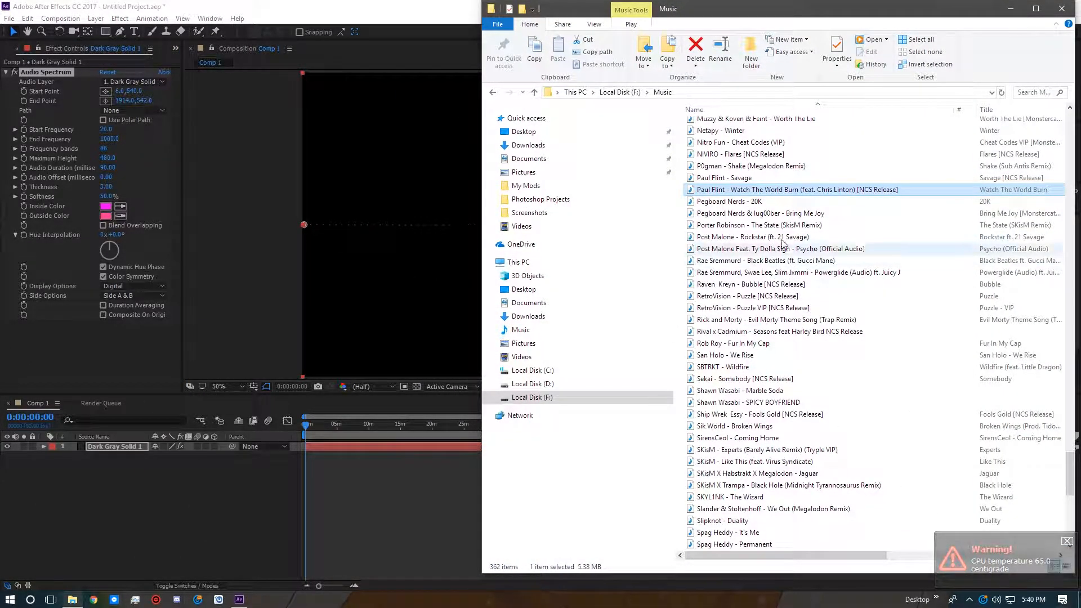
{"action": "left_click_drag", "start_coordinate": [749, 190], "coordinate": [417, 513]}
{"action": "left_click_drag", "start_coordinate": [406, 518], "coordinate": [409, 518]}
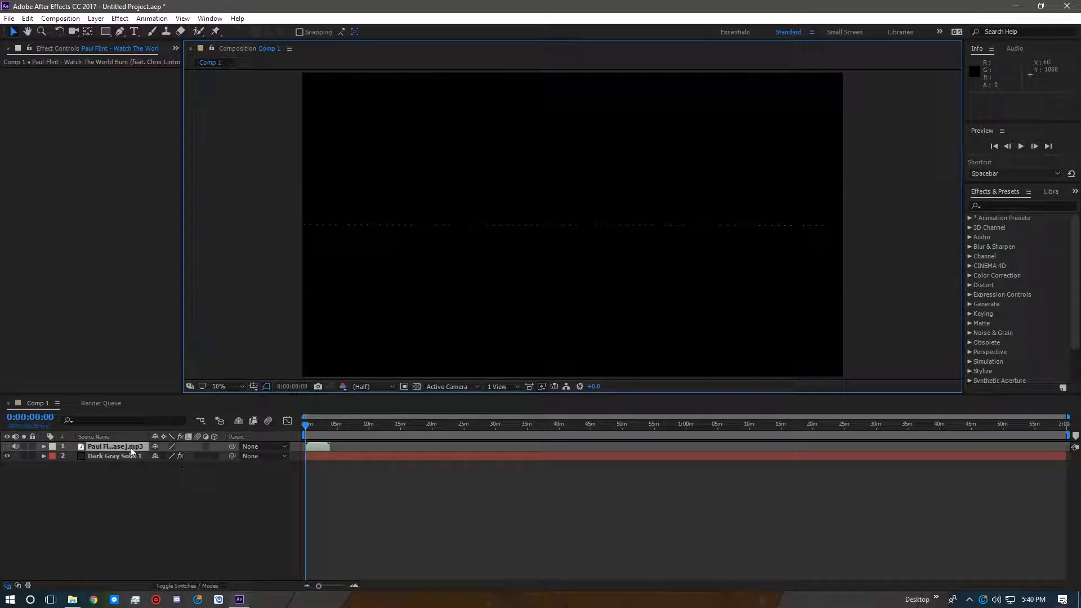
Set the Audio Spectrum's audio layer on the dark gray solid to the Paul Flint song and preview the composition
{"action": "left_click", "coordinate": [113, 454]}
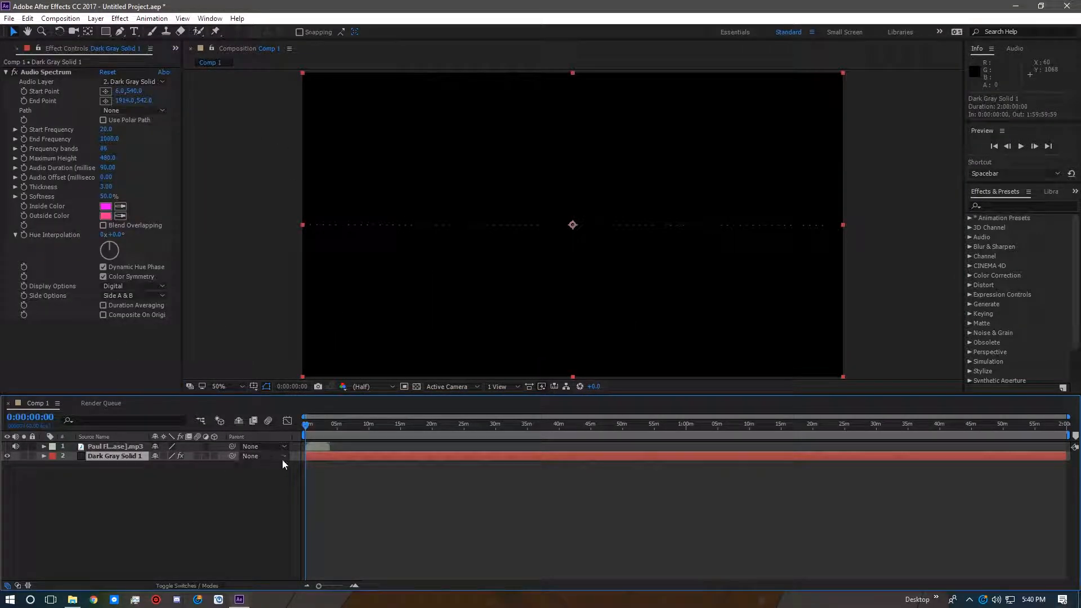
{"action": "left_click", "coordinate": [163, 79]}
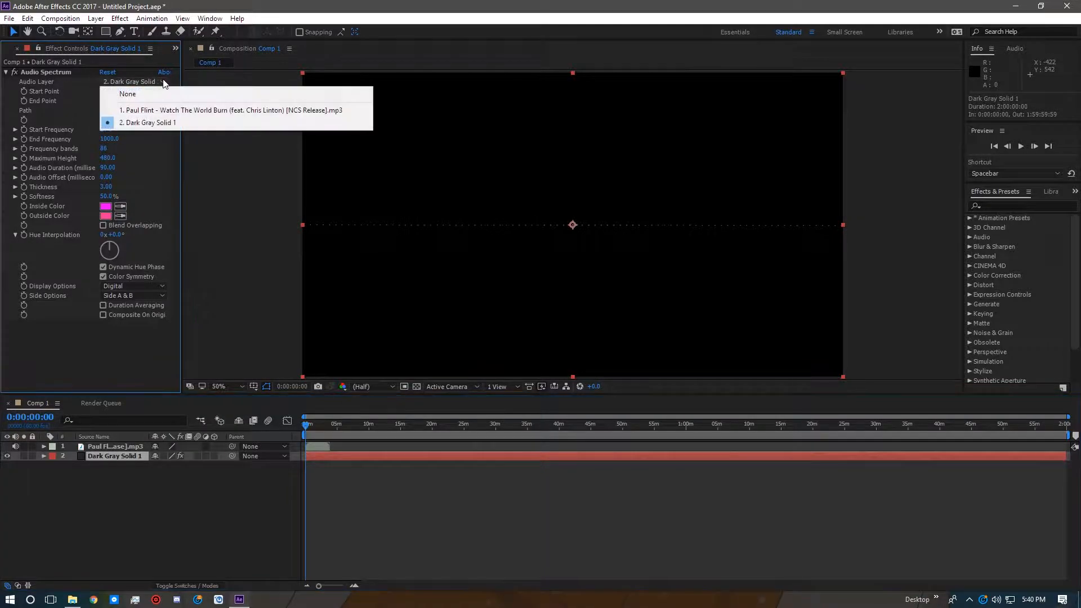
{"action": "left_click", "coordinate": [156, 112]}
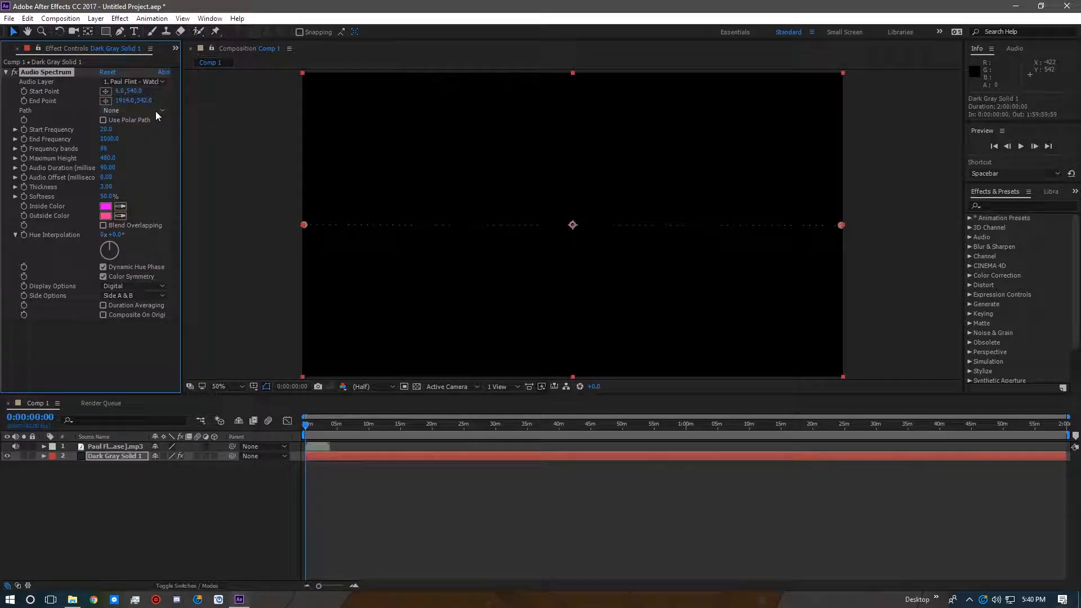
{"action": "left_click", "coordinate": [1021, 147]}
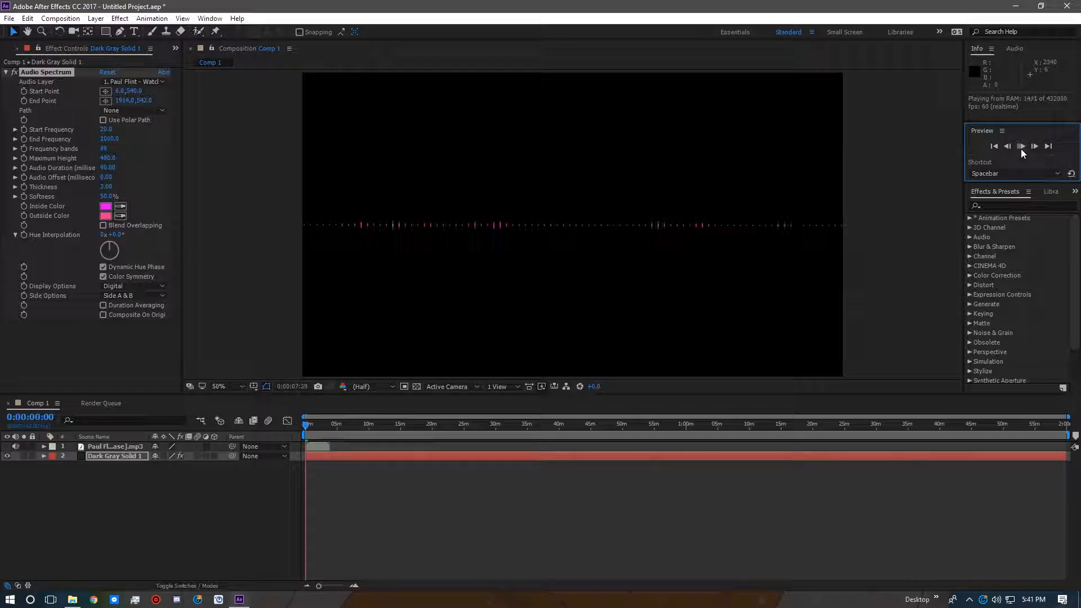
Raise the Audio Spectrum's Maximum Height to 870 and preview the composition
{"action": "left_click", "coordinate": [1021, 148]}
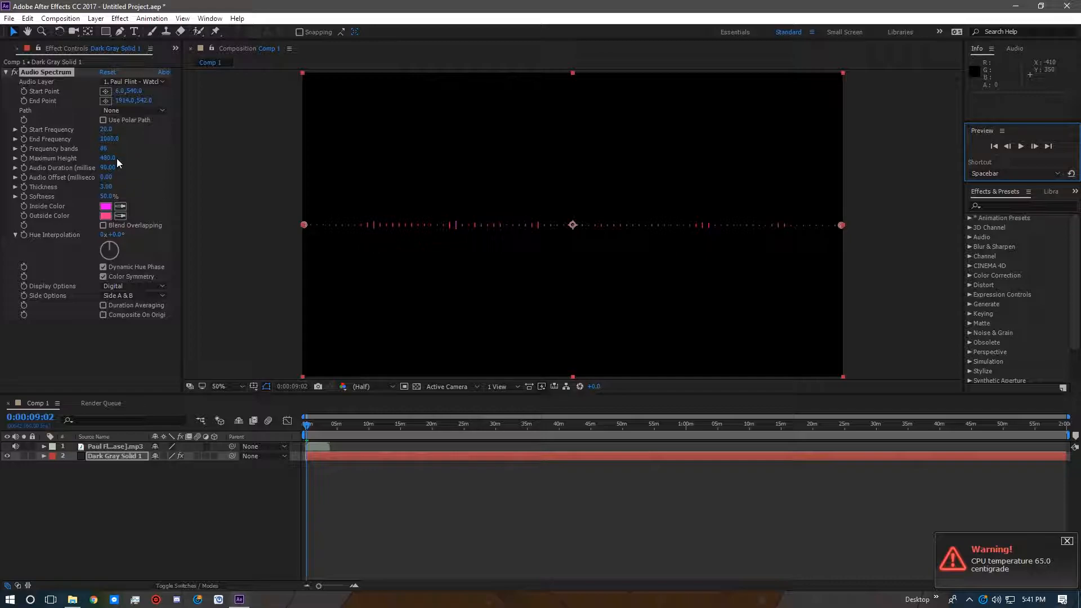
{"action": "left_click_drag", "start_coordinate": [104, 161], "coordinate": [123, 158]}
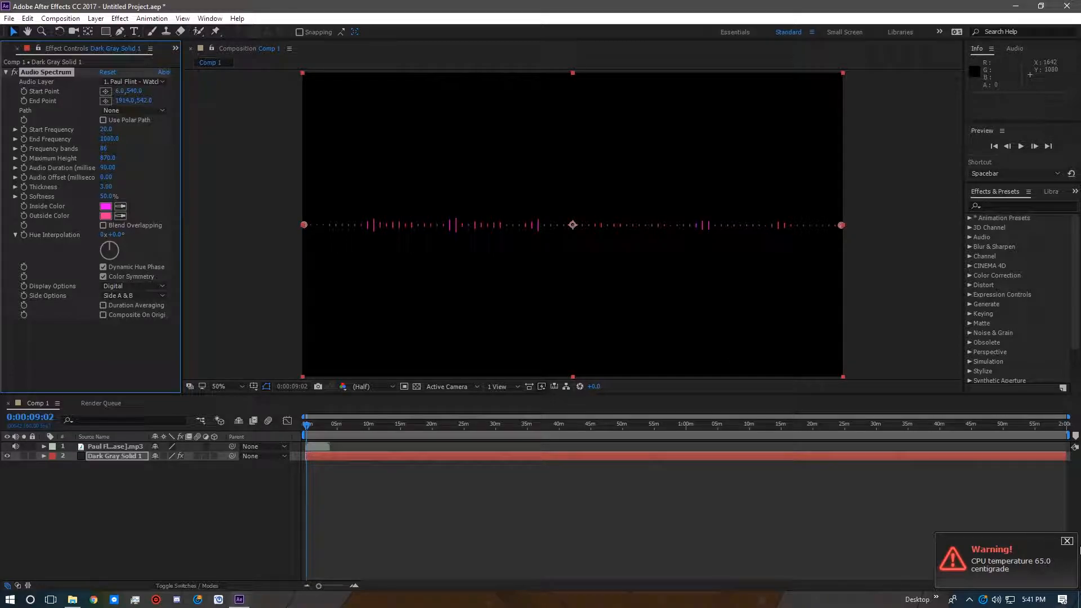
{"action": "left_click", "coordinate": [1066, 541]}
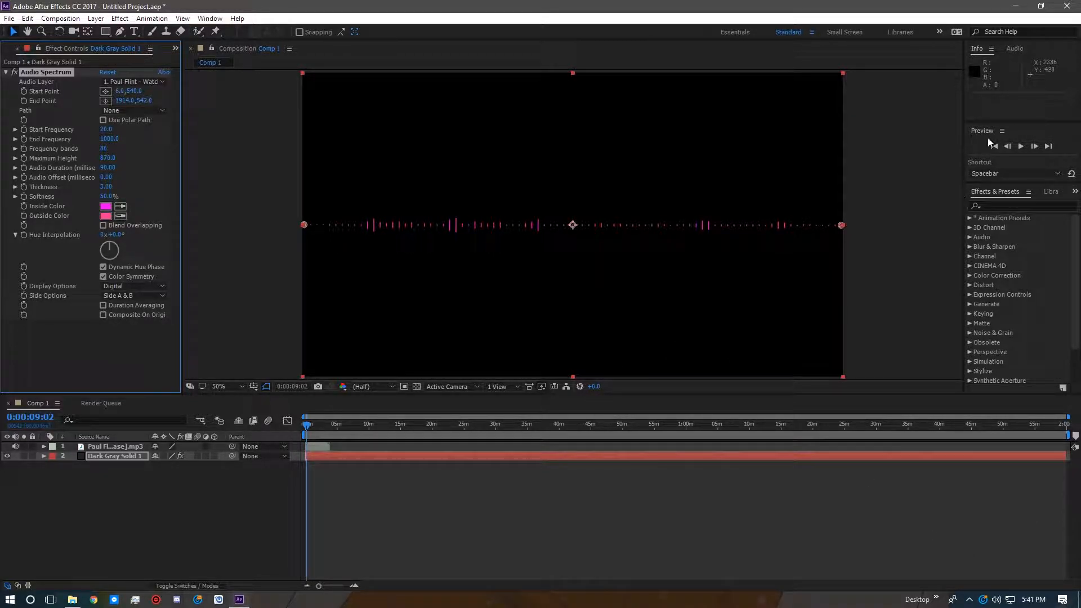
{"action": "left_click", "coordinate": [1020, 148]}
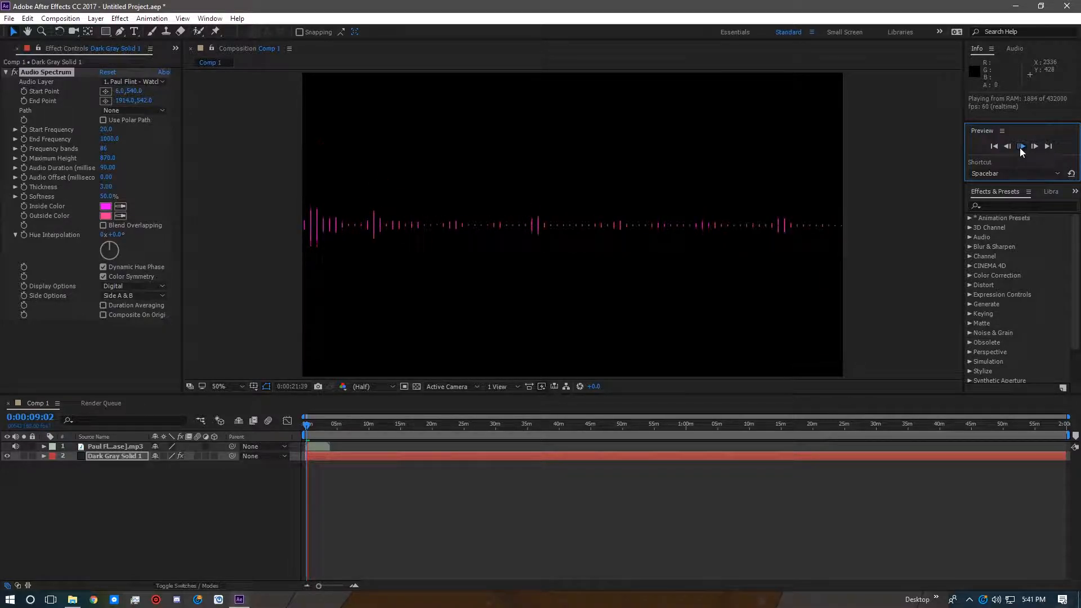
{"action": "left_click", "coordinate": [1018, 147]}
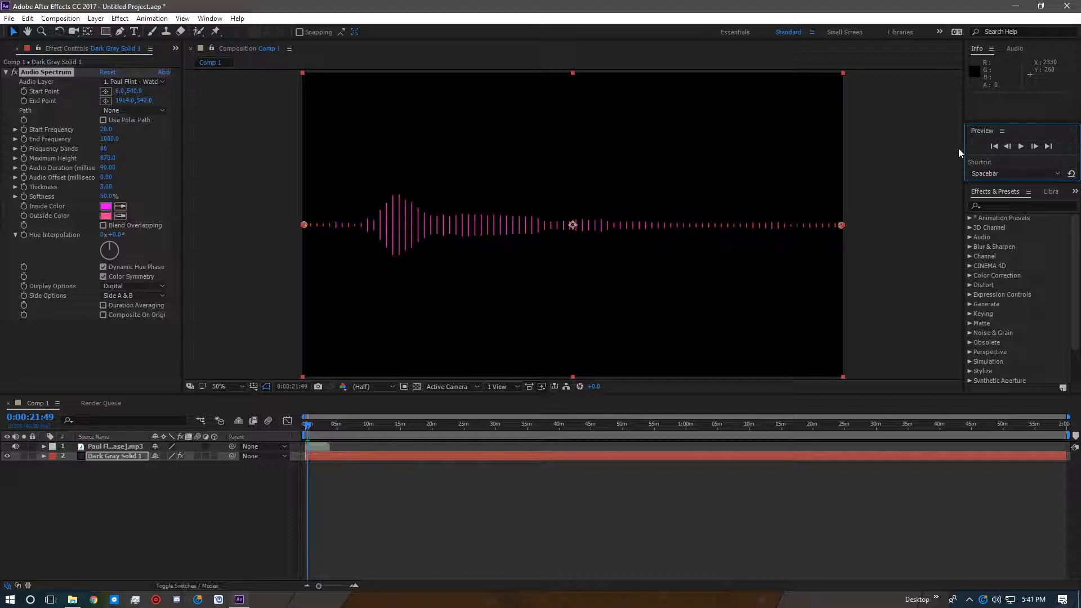
Apply the Polar Coordinates effect from the Distort category to the dark gray solid
{"action": "left_click", "coordinate": [974, 284]}
{"action": "left_click", "coordinate": [969, 284]}
{"action": "scroll", "coordinate": [1020, 341], "scroll_direction": "down", "scroll_amount": 6}
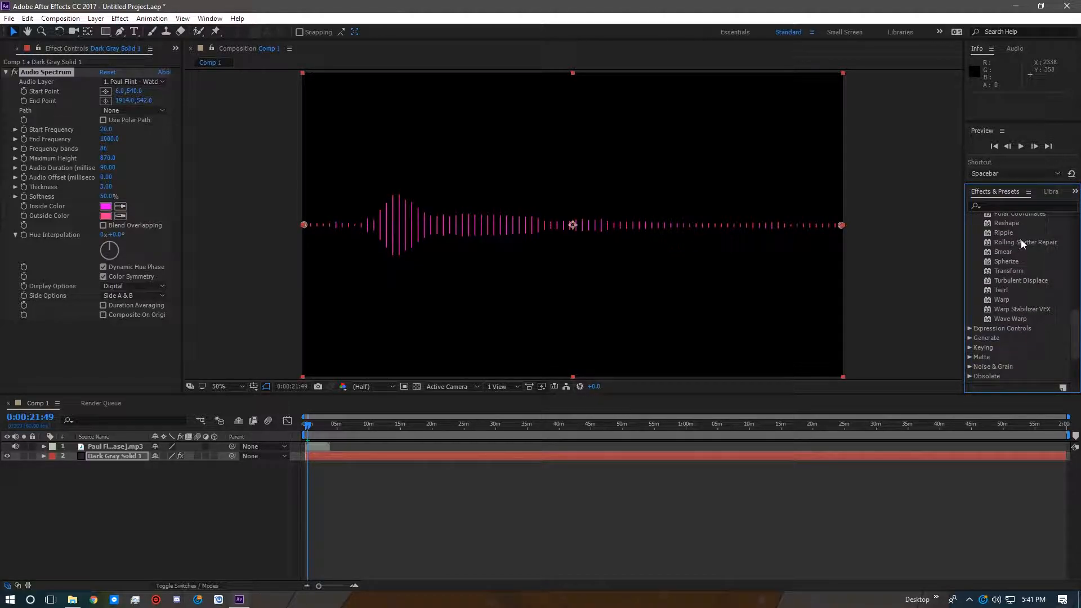
{"action": "scroll", "coordinate": [1024, 253], "scroll_direction": "up", "scroll_amount": 2}
{"action": "left_click_drag", "start_coordinate": [1019, 264], "coordinate": [712, 282]}
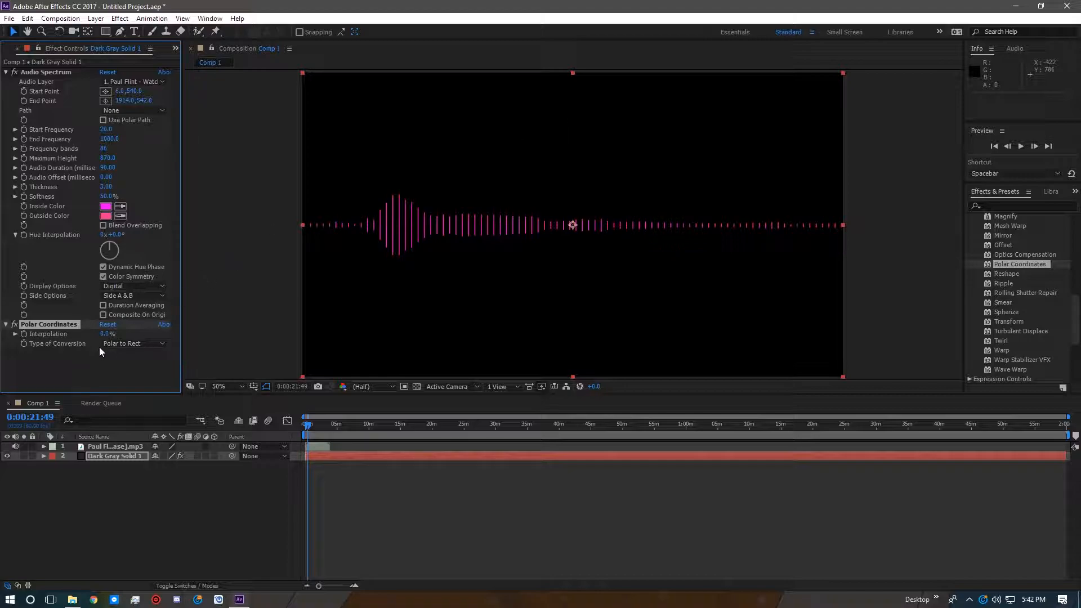
Set the Polar Coordinates conversion type to Rect to Polar and its Interpolation to 100%
{"action": "left_click", "coordinate": [123, 343]}
{"action": "left_click", "coordinate": [134, 365]}
{"action": "left_click", "coordinate": [106, 334]}
{"action": "type", "text": "100.0"}
{"action": "key", "text": "BackSpace"}
{"action": "key", "text": "BackSpace"}
{"action": "key", "text": "BackSpace"}
{"action": "key", "text": "BackSpace"}
{"action": "type", "text": "1..0"}
{"action": "key", "text": "BackSpace"}
{"action": "key", "text": "BackSpace"}
{"action": "key", "text": "BackSpace"}
{"action": "type", "text": "00"}
{"action": "key", "text": "Return"}
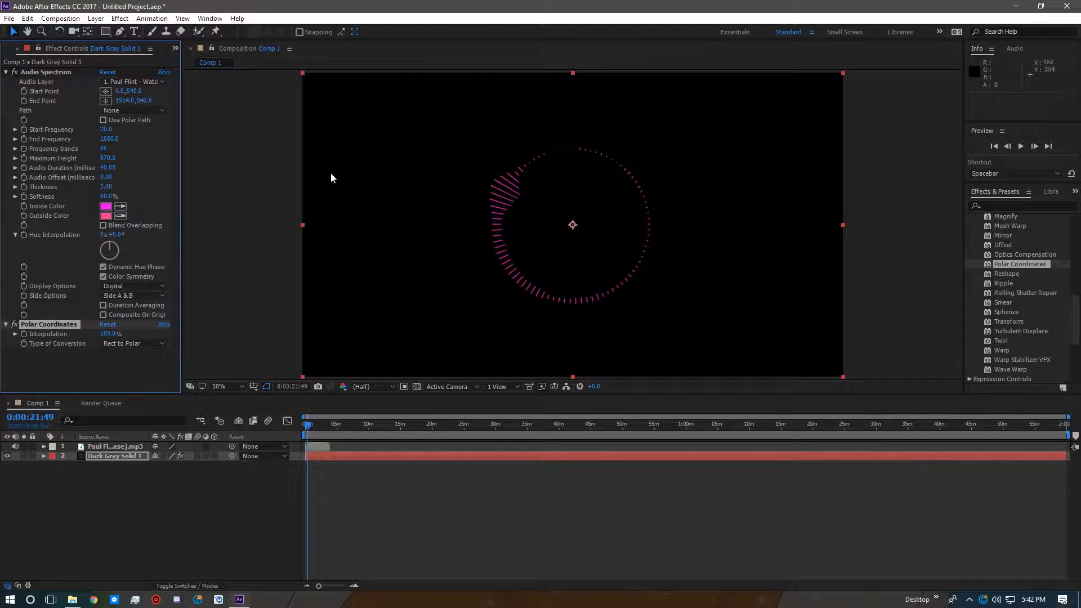
Try a different End Frequency, set it back to 1000, and reduce the Audio Spectrum's Frequency bands to 47
{"action": "left_click_drag", "start_coordinate": [106, 142], "coordinate": [120, 139]}
{"action": "left_click", "coordinate": [119, 139]}
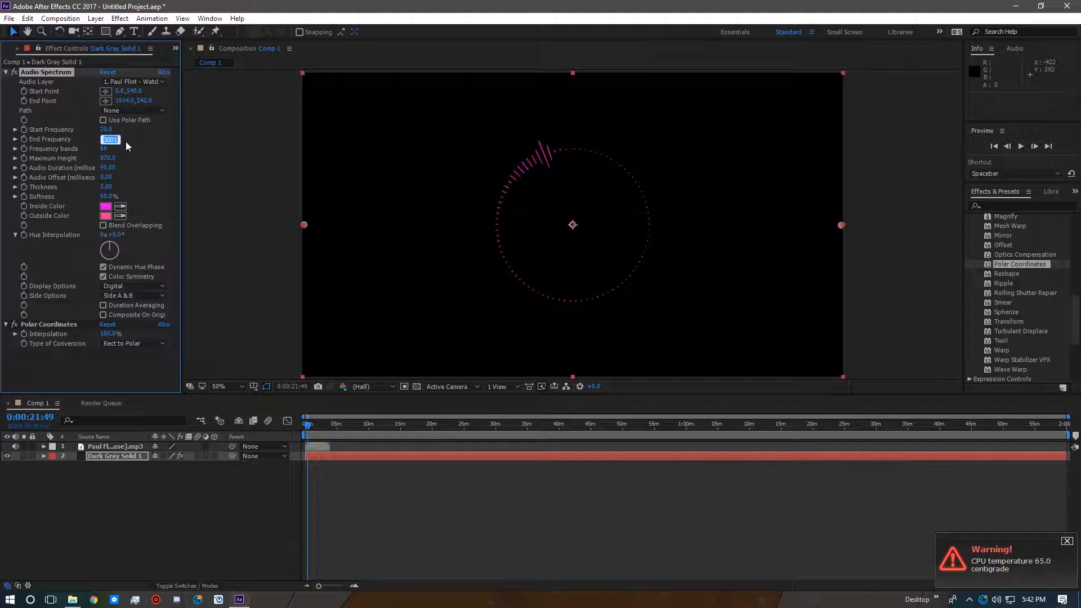
{"action": "type", "text": "1000"}
{"action": "key", "text": "Return"}
{"action": "mouse_move", "coordinate": [102, 151]}
{"action": "left_mouse_down"}
{"action": "mouse_move", "coordinate": [67, 149]}
{"action": "mouse_move", "coordinate": [81, 150]}
{"action": "left_mouse_up"}
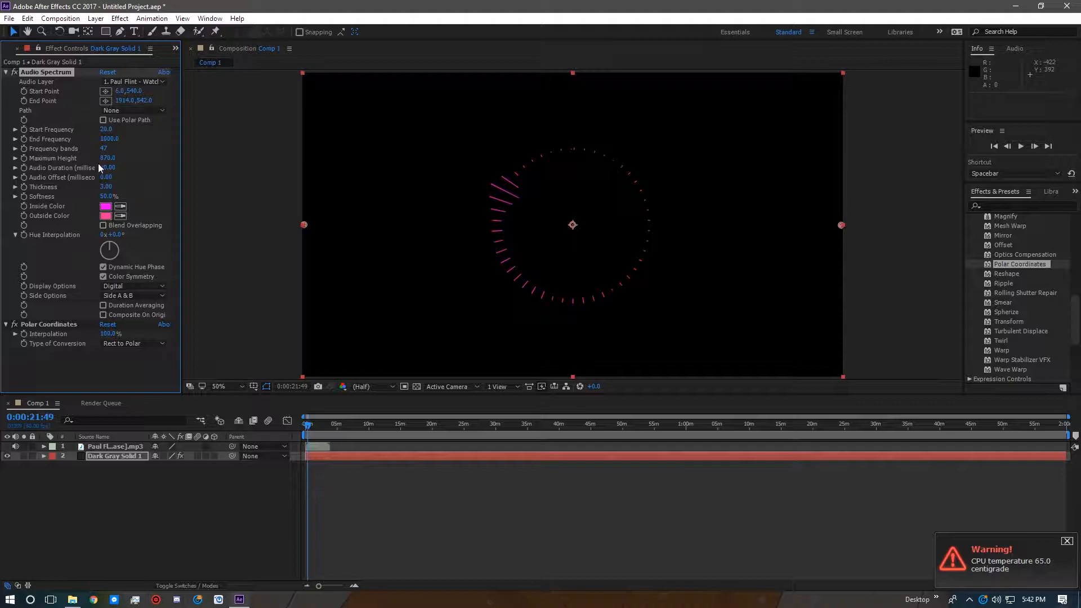
Set the Audio Spectrum's Start Frequency to 2.0
{"action": "left_click_drag", "start_coordinate": [105, 129], "coordinate": [92, 129]}
{"action": "left_click", "coordinate": [105, 129]}
{"action": "type", "text": "52.0"}
{"action": "key", "text": "BackSpace"}
{"action": "key", "text": "BackSpace"}
{"action": "key", "text": "BackSpace"}
{"action": "type", "text": "52"}
{"action": "key", "text": "BackSpace"}
{"action": "key", "text": "BackSpace"}
{"action": "type", "text": "2.0"}
{"action": "key", "text": "Return"}
Shift the Audio Spectrum's Start Point horizontally to about 35 and preview the composition
{"action": "left_click_drag", "start_coordinate": [121, 91], "coordinate": [140, 92]}
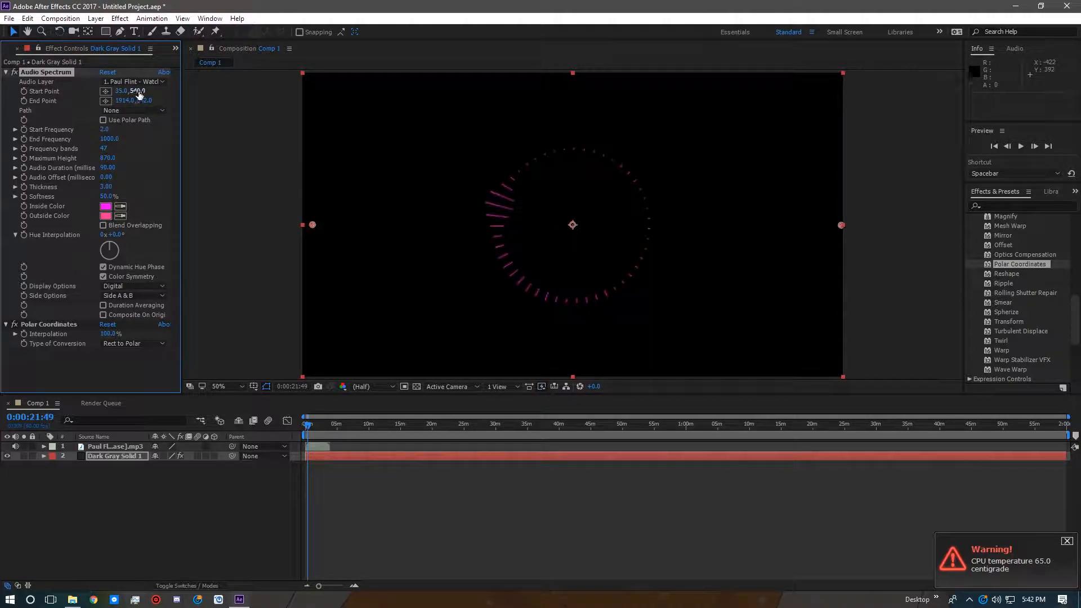
{"action": "left_click", "coordinate": [1021, 146]}
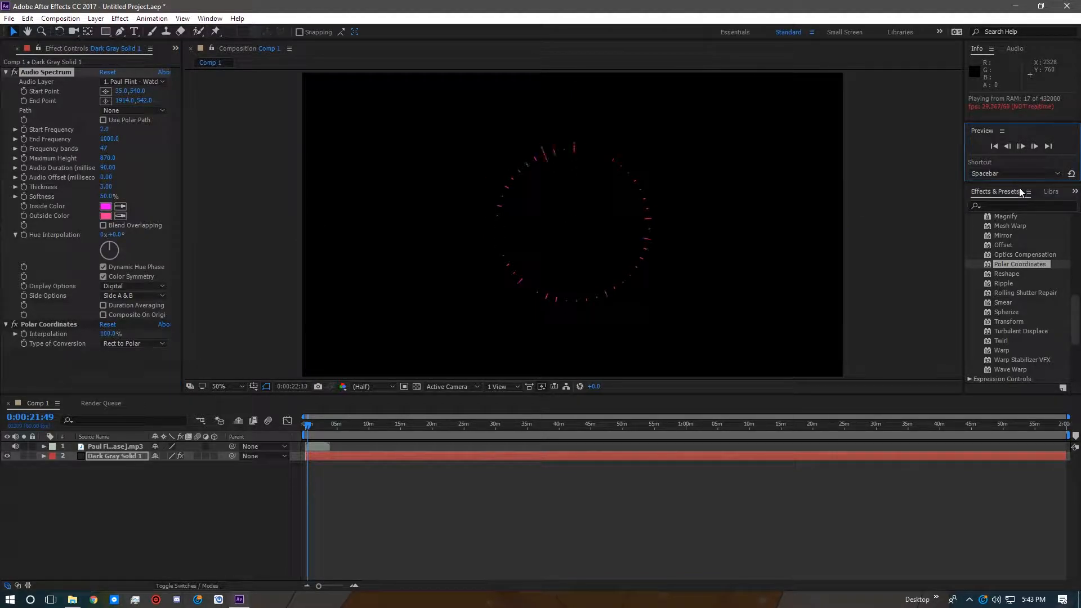
{"action": "left_click", "coordinate": [1020, 146]}
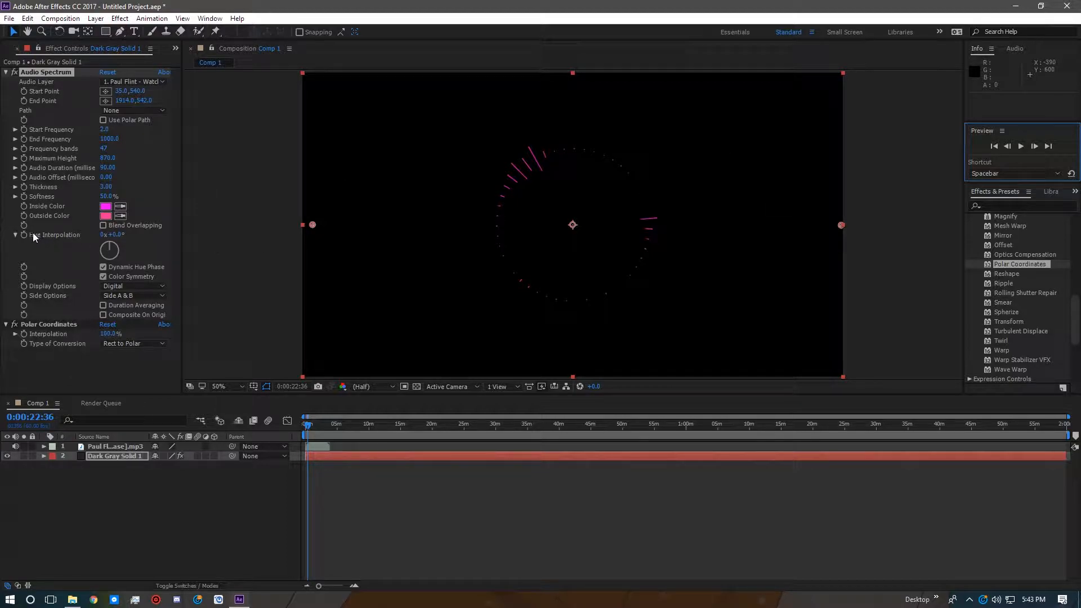
Reset the Polar Coordinates effect to its defaults and preview the composition
{"action": "left_click", "coordinate": [110, 326]}
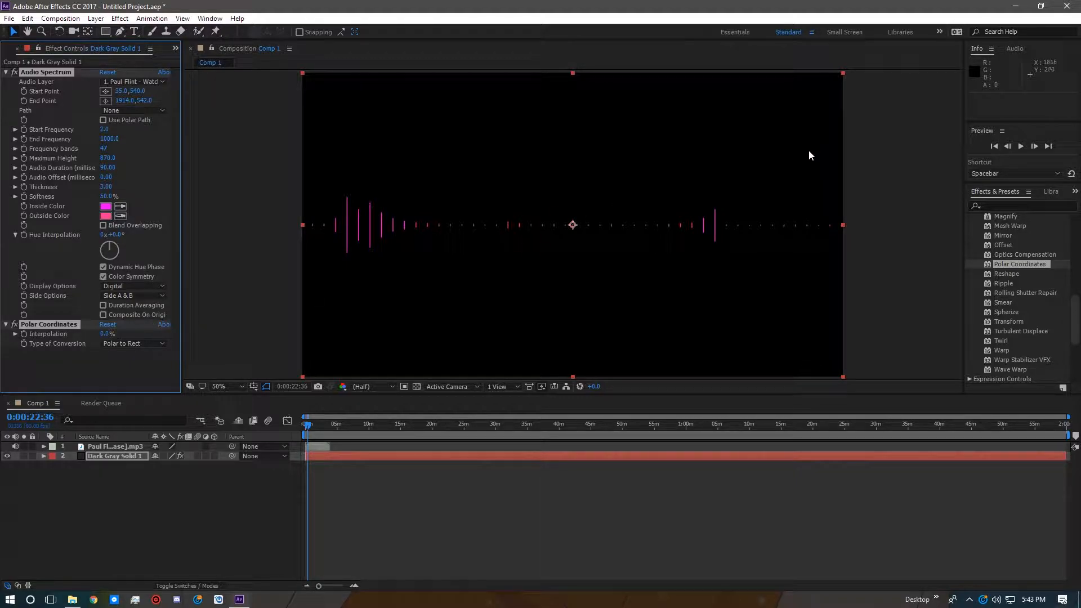
{"action": "left_click", "coordinate": [1020, 149]}
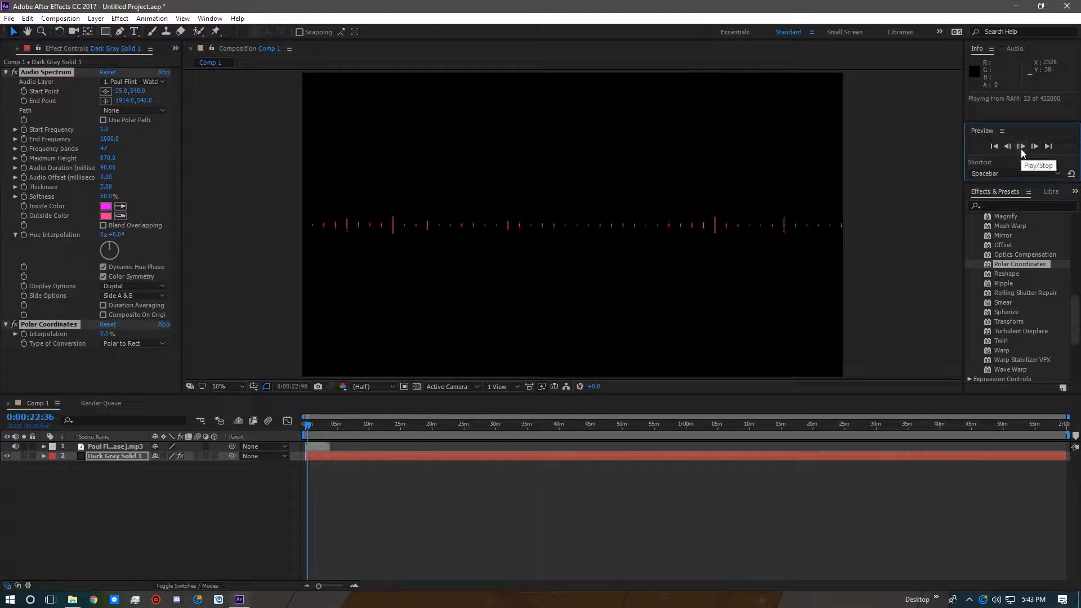
{"action": "left_click", "coordinate": [1021, 148]}
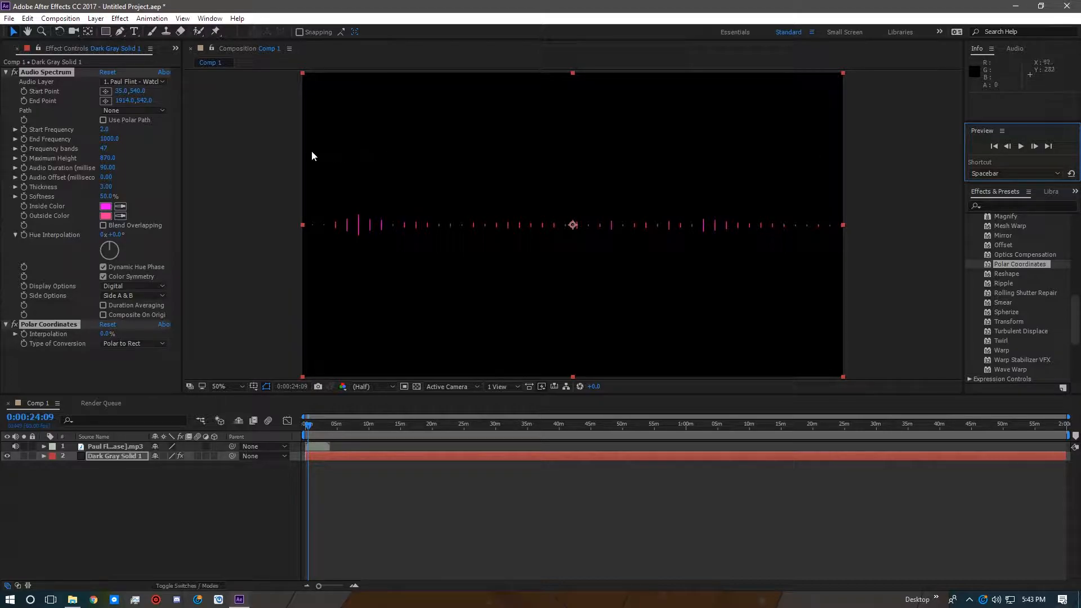
Set the Audio Spectrum's Thickness to 5 and reduce its Softness to 5%
{"action": "left_click_drag", "start_coordinate": [107, 186], "coordinate": [132, 196]}
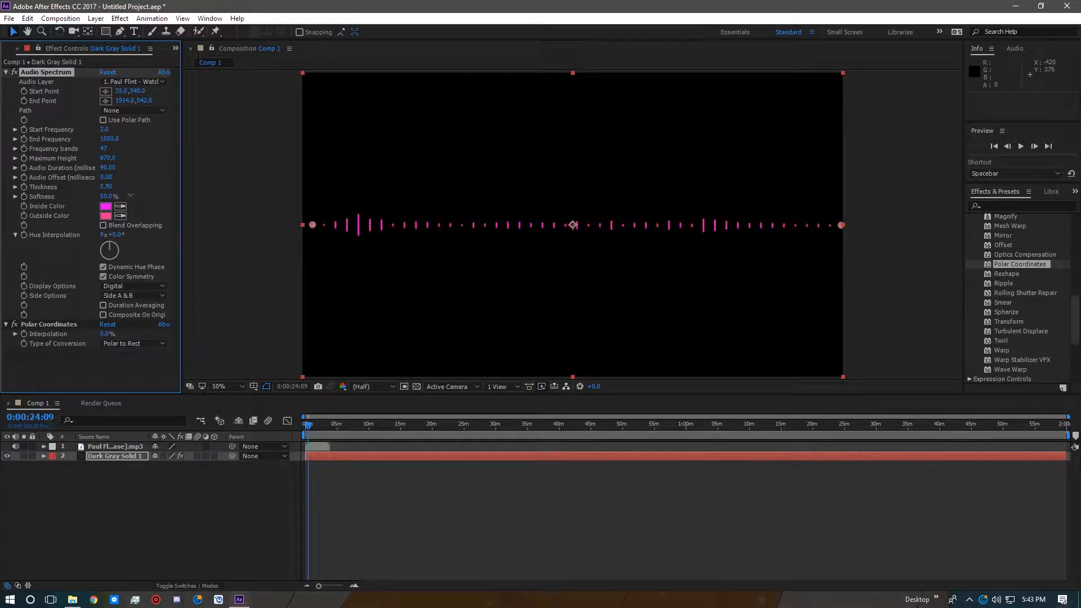
{"action": "left_click", "coordinate": [105, 188]}
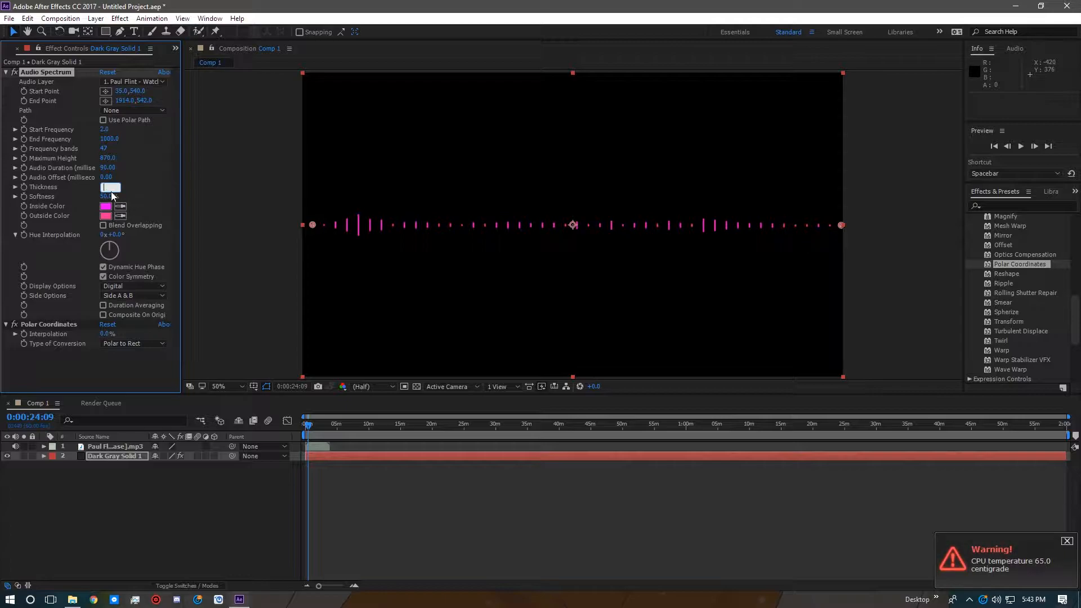
{"action": "type", "text": "5"}
{"action": "key", "text": "Return"}
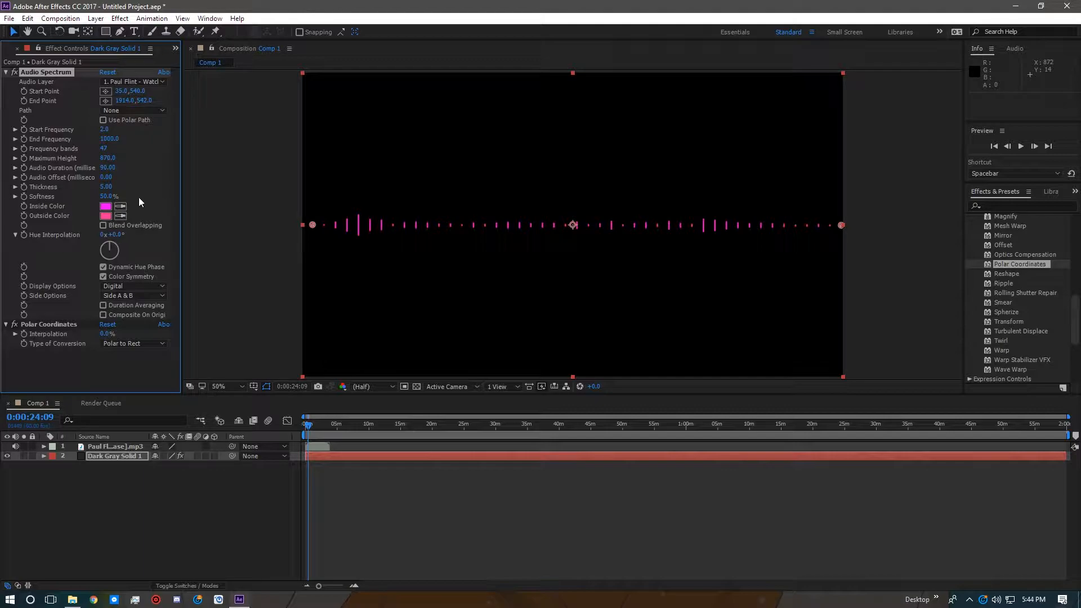
{"action": "left_click_drag", "start_coordinate": [101, 193], "coordinate": [107, 194]}
{"action": "left_click_drag", "start_coordinate": [186, 204], "coordinate": [128, 211]}
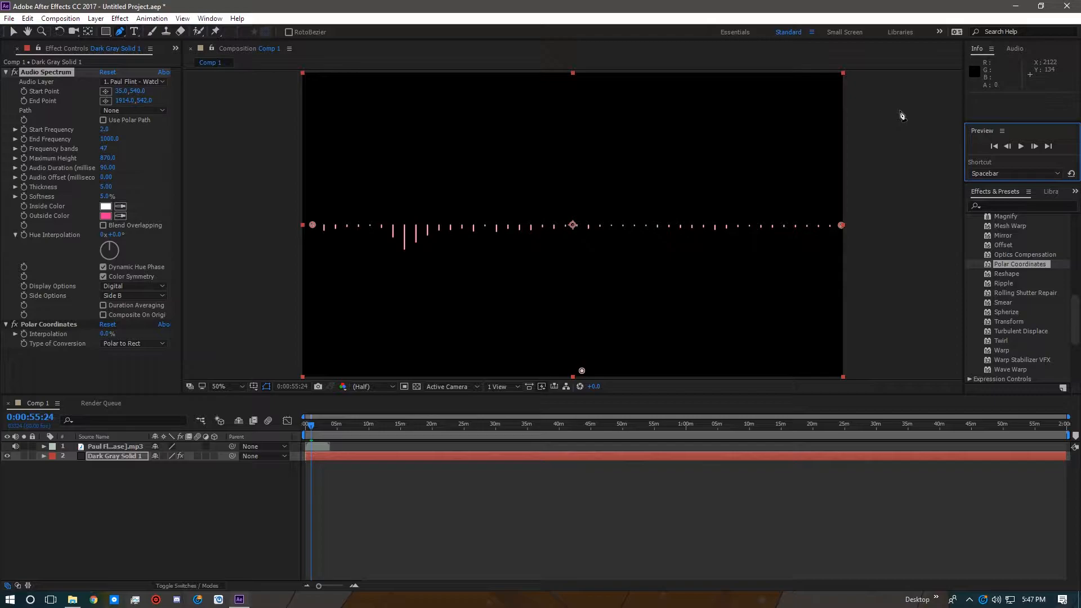
Switch the Audio Spectrum's display option to Analog lines and preview the composition
{"action": "left_click", "coordinate": [116, 285]}
{"action": "left_click", "coordinate": [138, 302]}
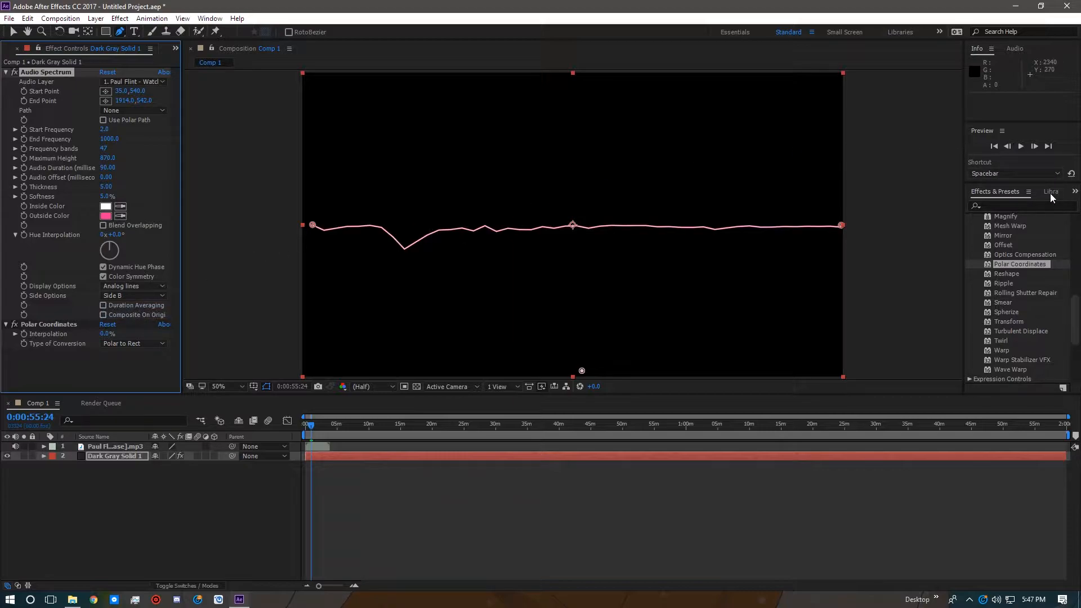
{"action": "left_click", "coordinate": [1020, 146]}
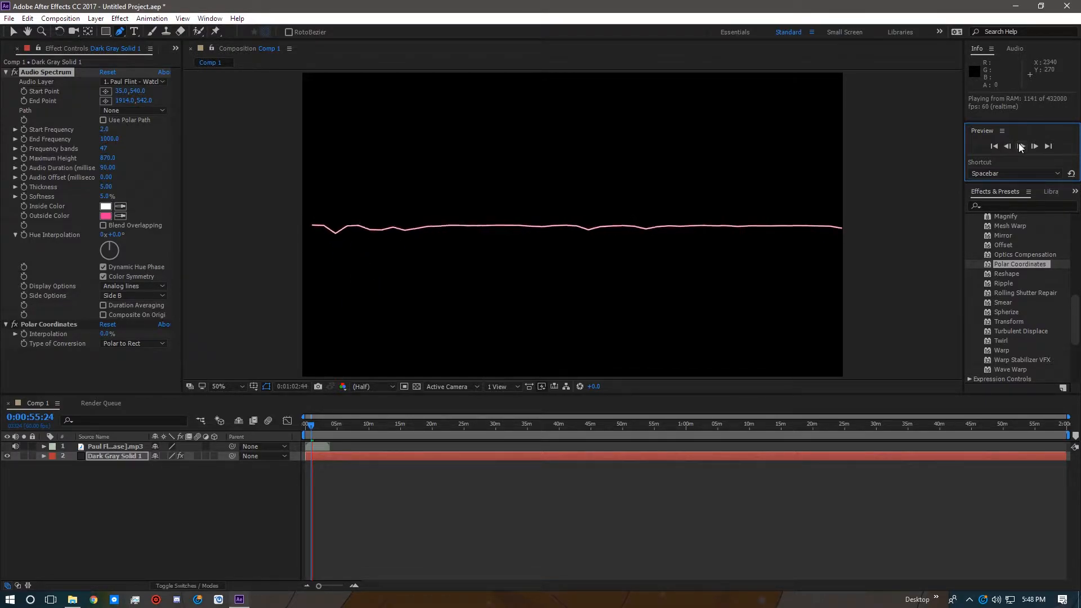
{"action": "key", "text": "space"}
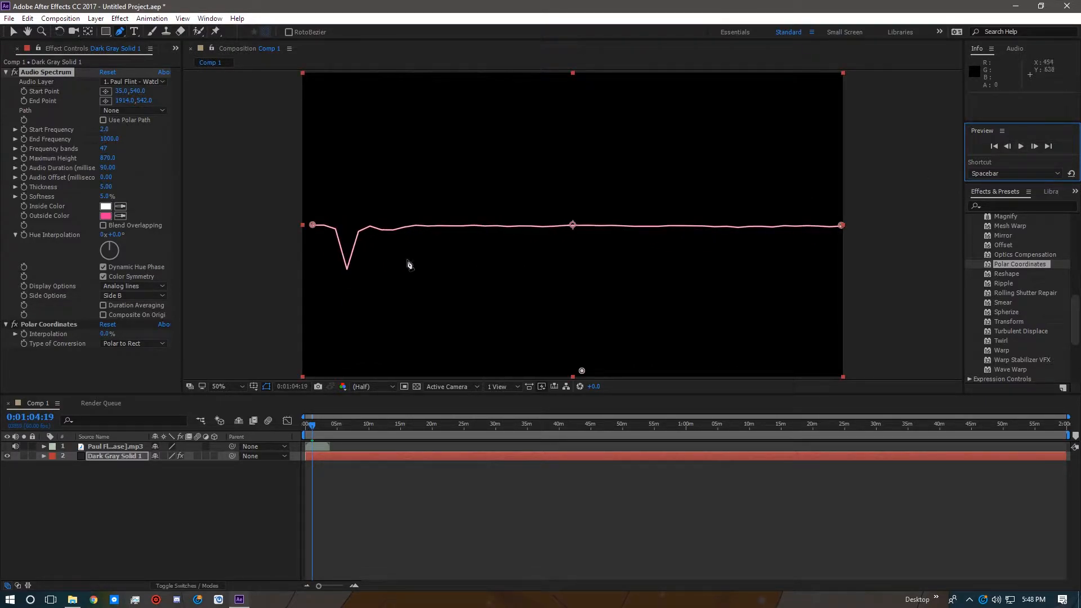
Switch the Audio Spectrum's display option to Analog dots and preview the composition
{"action": "left_click", "coordinate": [120, 285]}
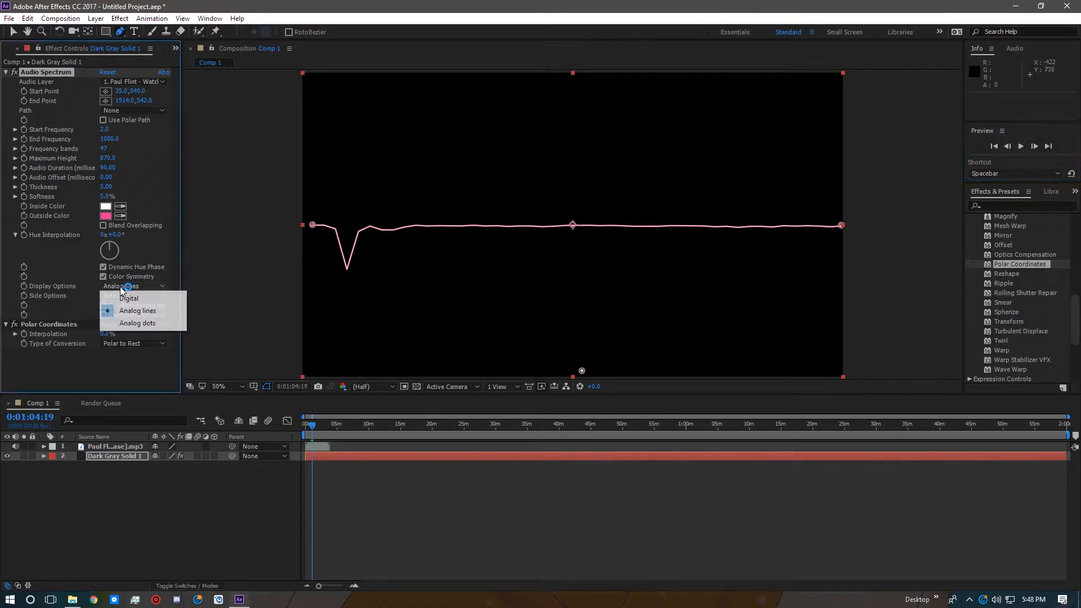
{"action": "left_click", "coordinate": [141, 323]}
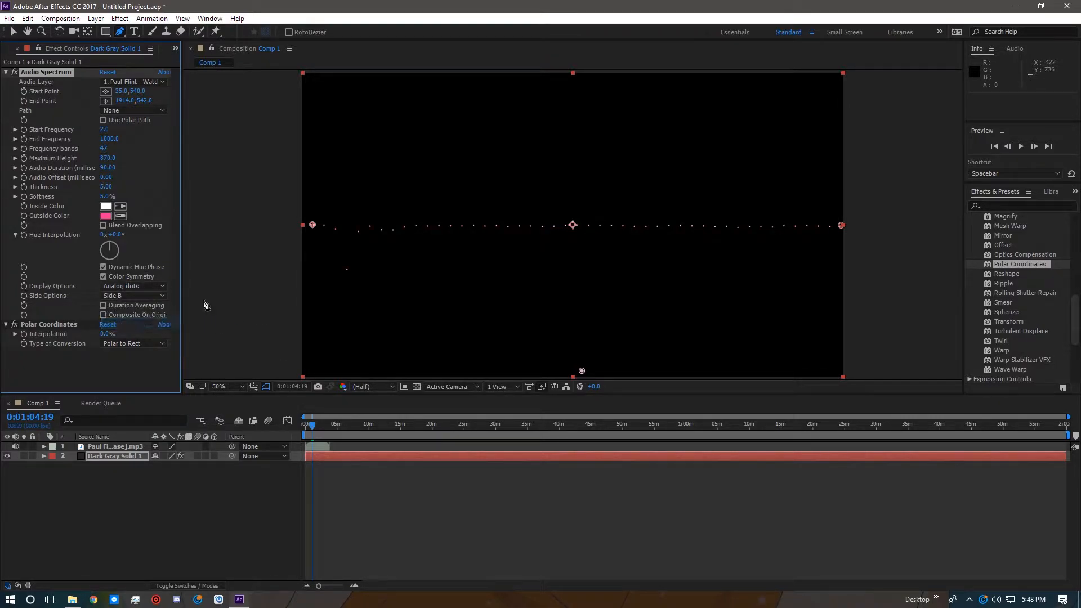
{"action": "left_click", "coordinate": [1018, 147]}
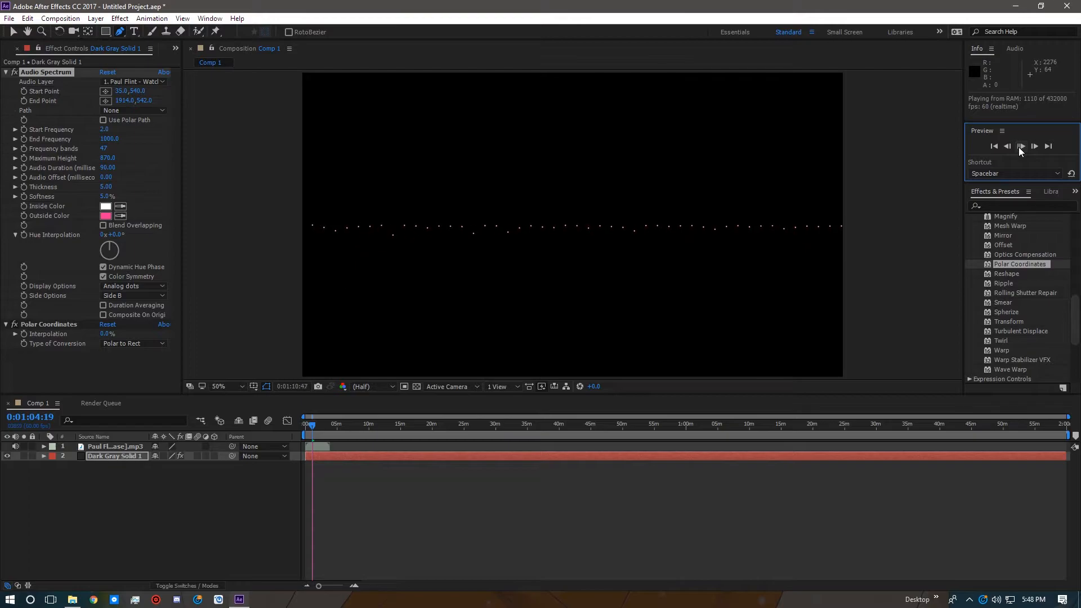
{"action": "left_click", "coordinate": [1020, 148]}
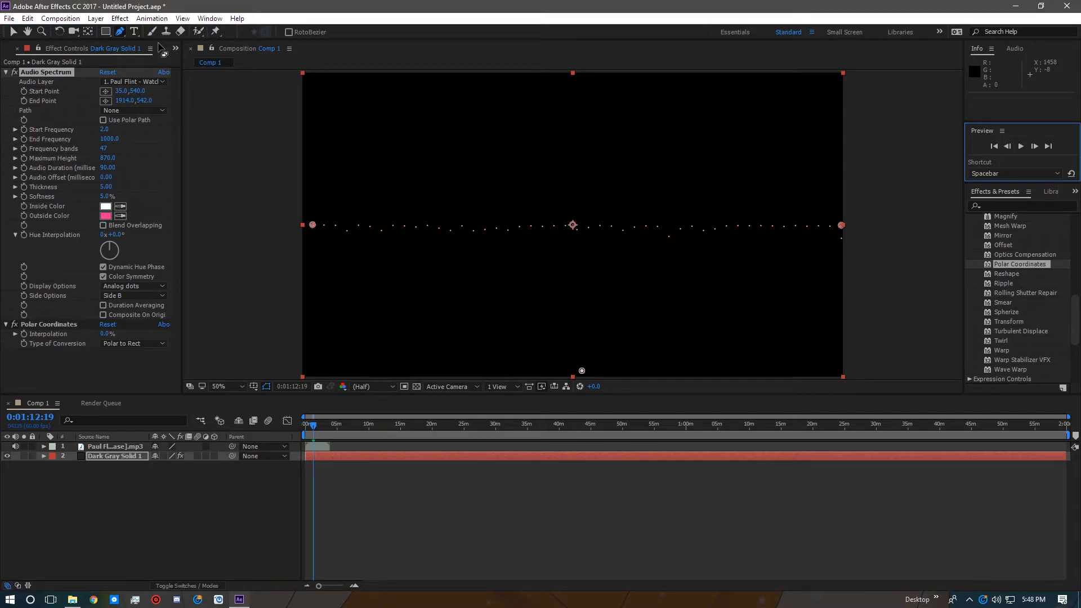
{"action": "key", "text": "alt+z"}
{"action": "left_click", "coordinate": [516, 251]}
{"action": "left_click", "coordinate": [518, 439]}
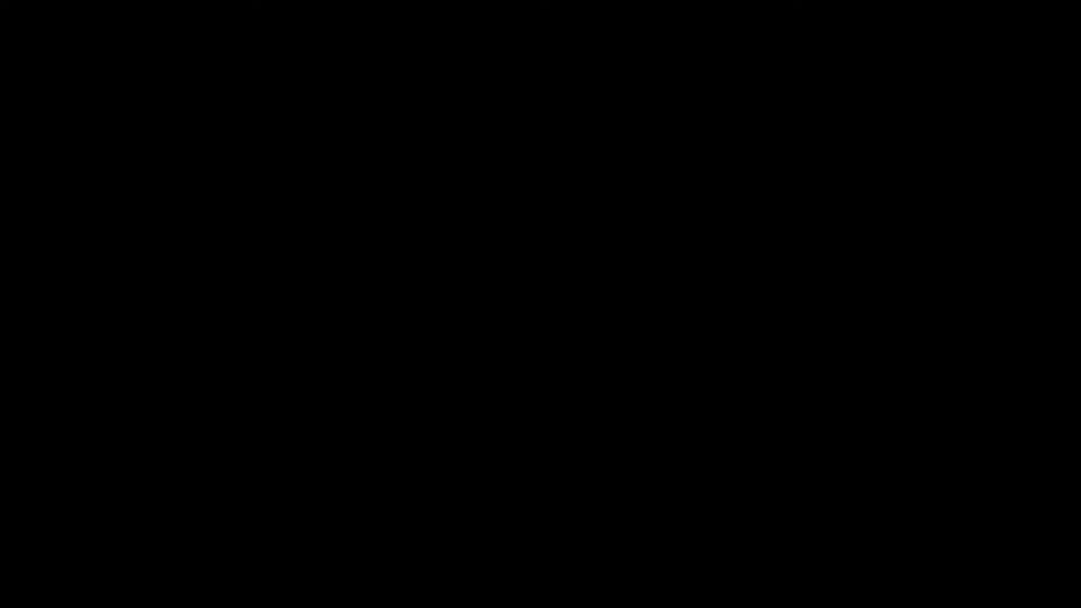